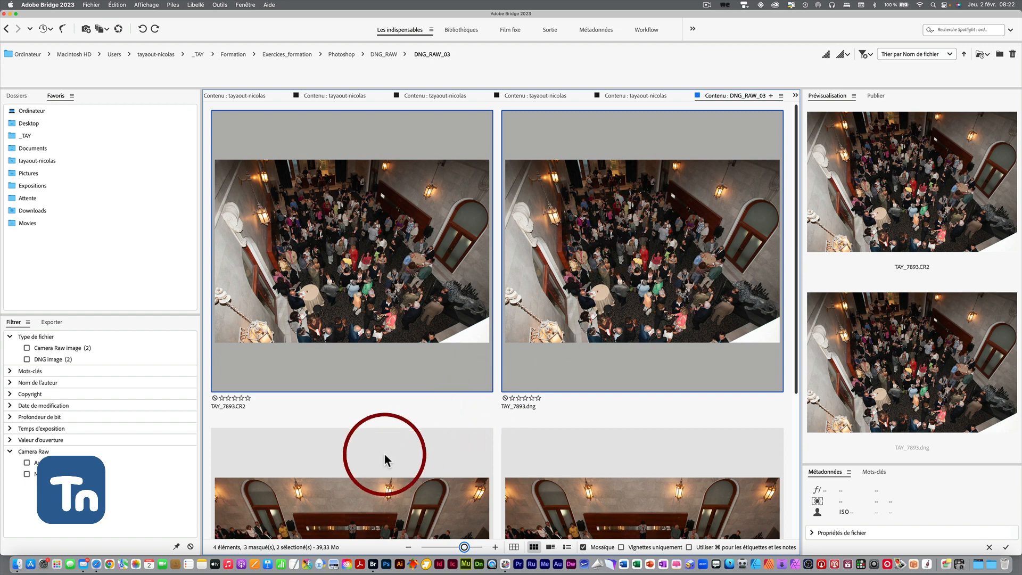
# - Shrink the thumbnails, open TAY_7893.CR2 and TAY_7893.dng in Camera Raw and select both images for editing
pyautogui.moveTo(461, 542); pyautogui.dragTo(443, 544)
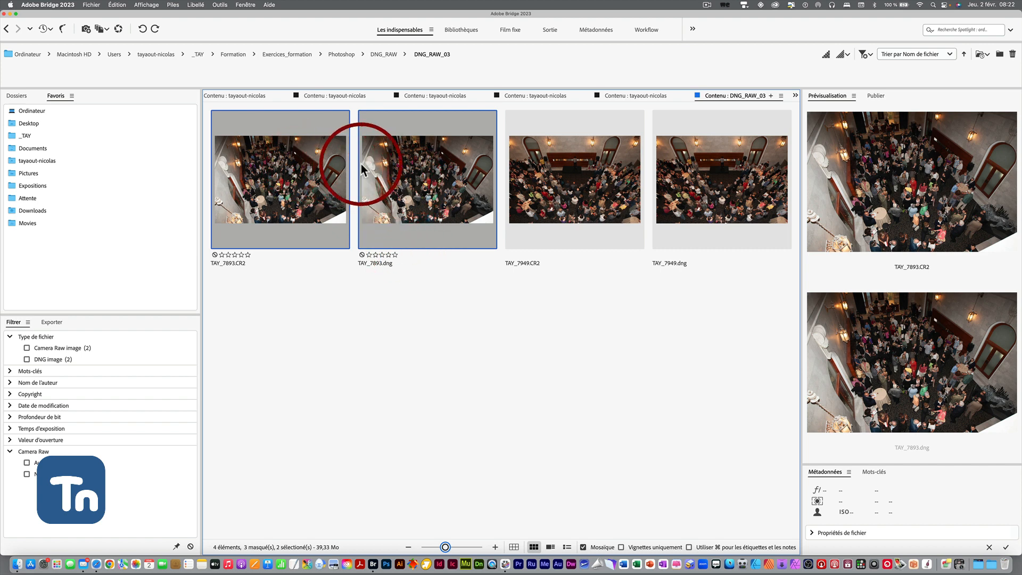
pyautogui.click(120, 31)
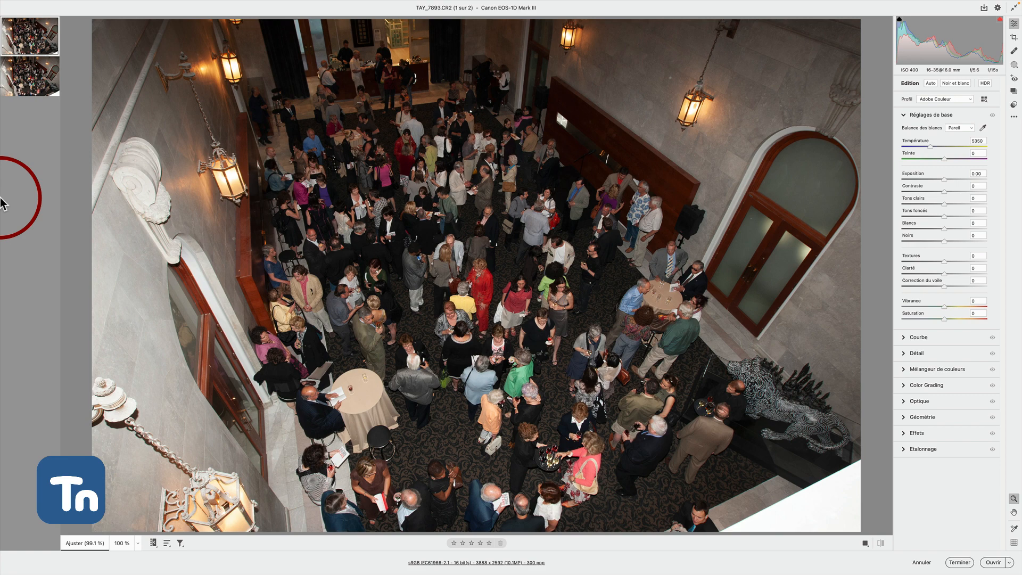
pyautogui.hotkey('ctrl', 'a')
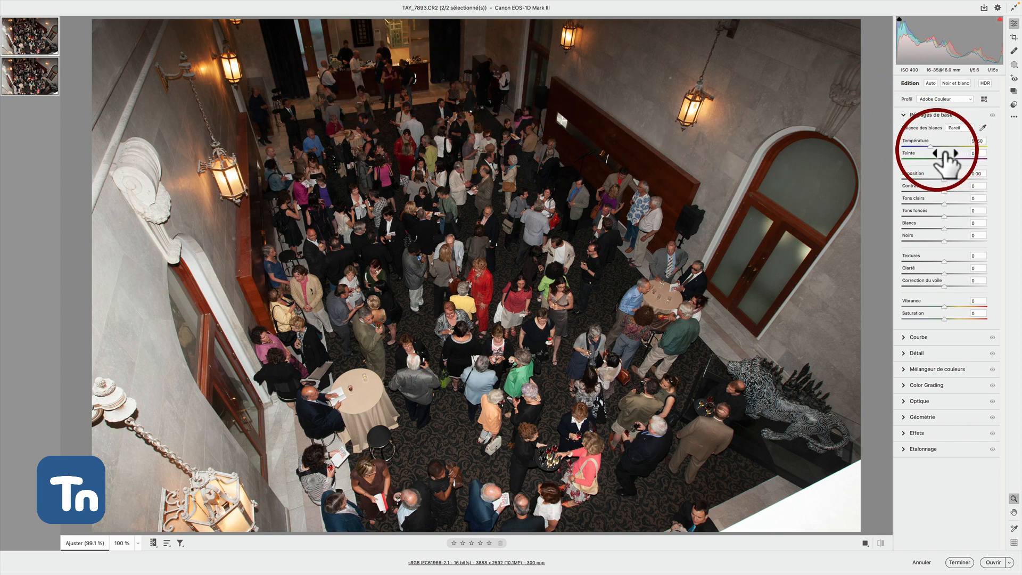
# - Set the basic adjustments of both images to exposure +0.80, shadows +60 and highlights -20
pyautogui.moveTo(939, 155)
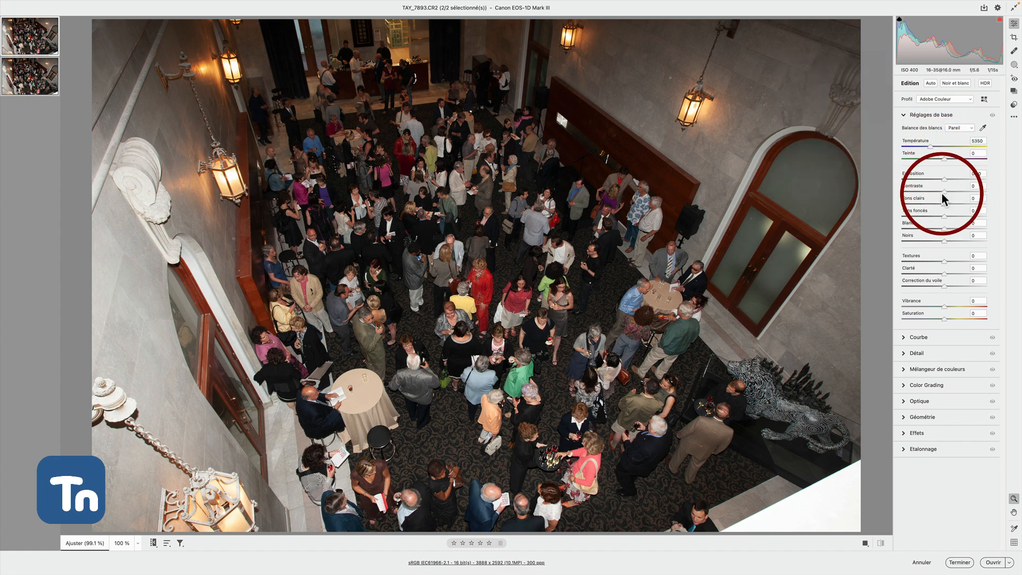
pyautogui.moveTo(943, 177); pyautogui.dragTo(951, 179)
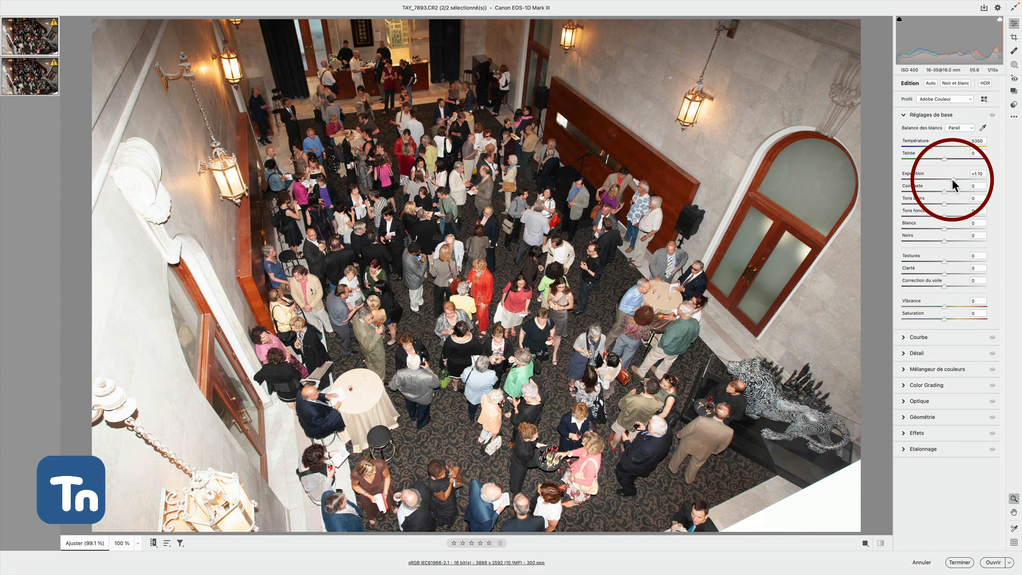
pyautogui.moveTo(952, 178); pyautogui.dragTo(951, 181)
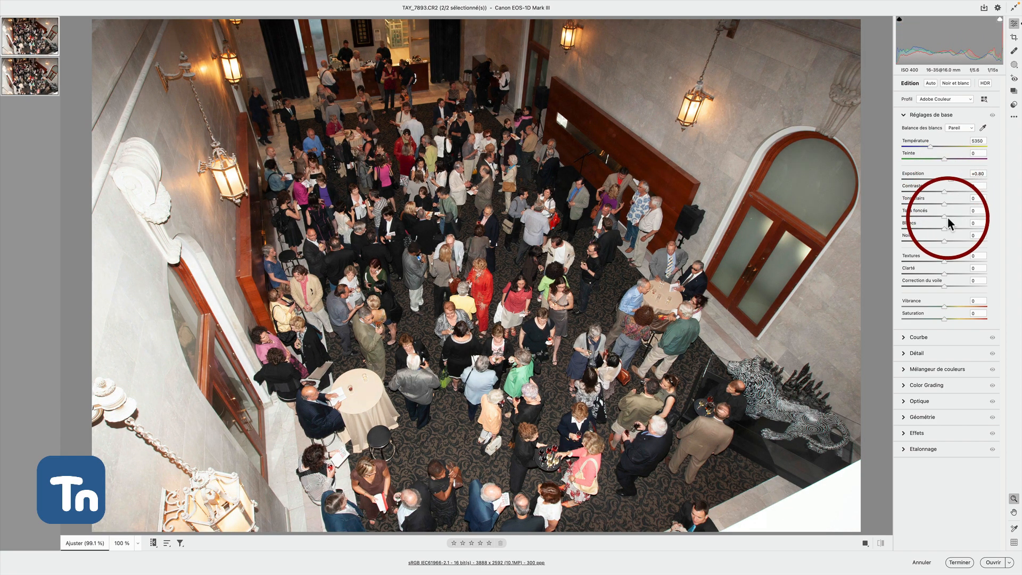
pyautogui.moveTo(953, 216); pyautogui.dragTo(969, 214)
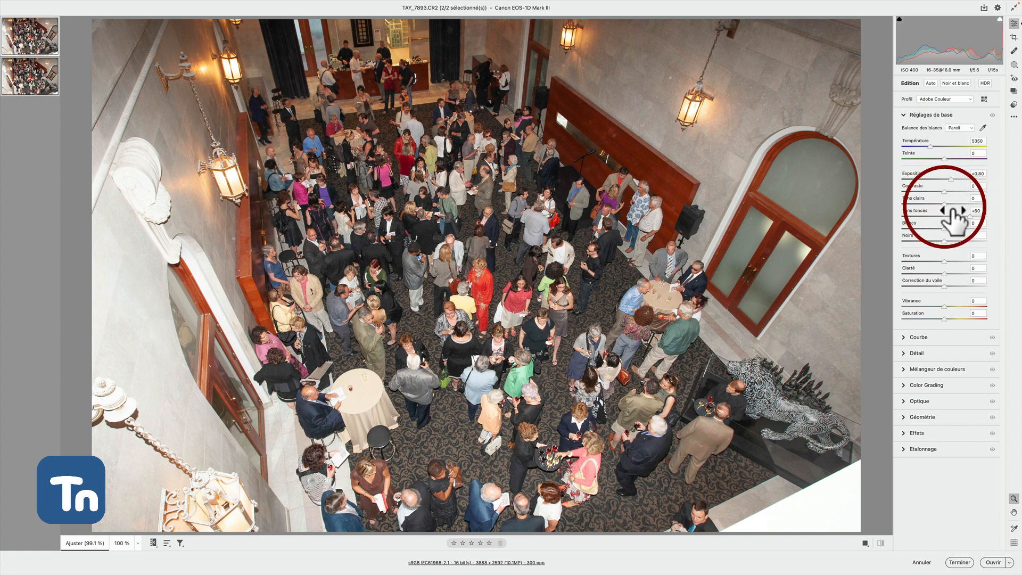
pyautogui.moveTo(944, 205)
pyautogui.mouseDown()
pyautogui.moveTo(912, 209)
pyautogui.moveTo(936, 210)
pyautogui.mouseUp()
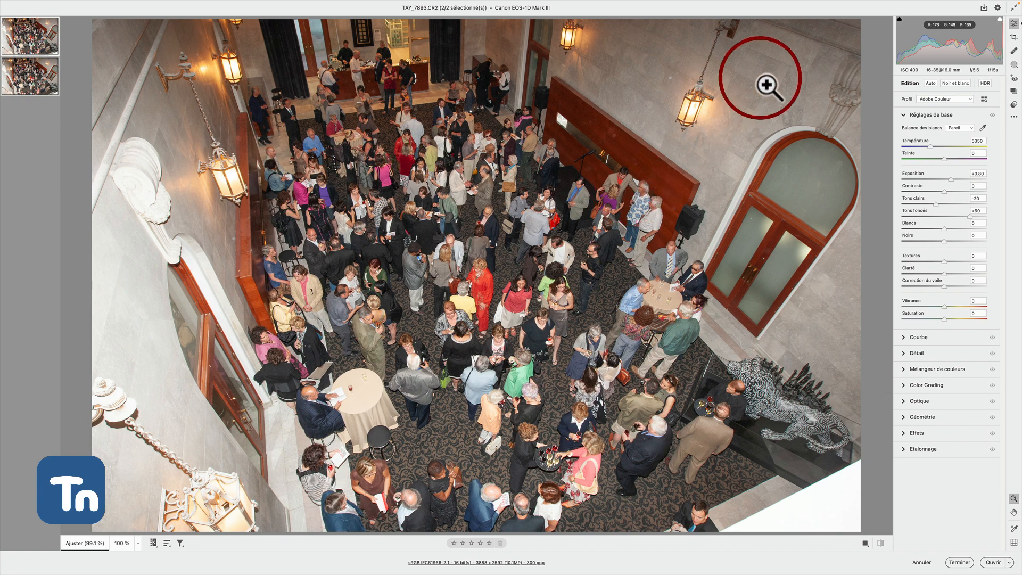
# - Create a brush mask of size 17 and paint it over the overexposed wall along the photo's left side
pyautogui.click(1015, 64)
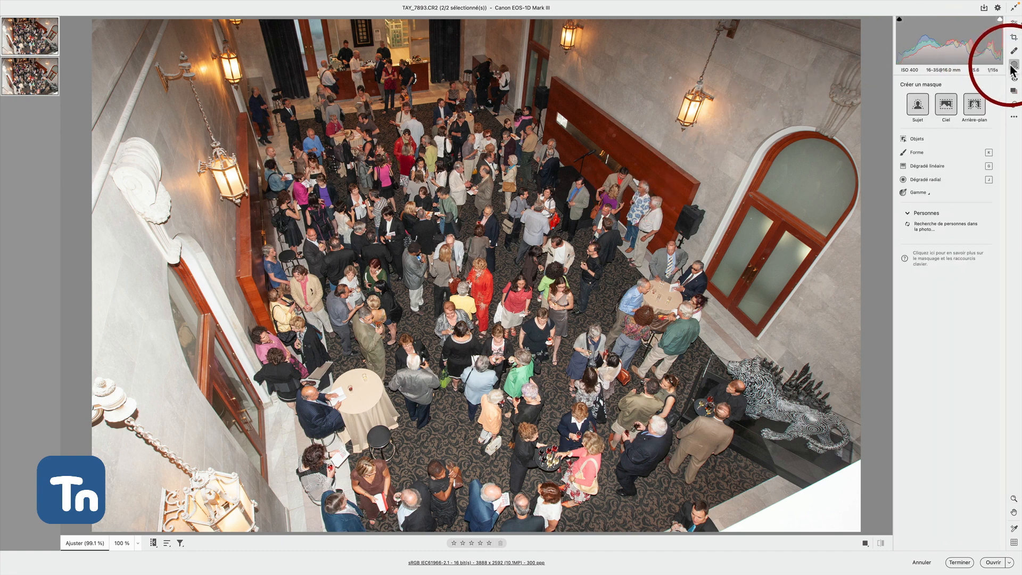
pyautogui.click(925, 152)
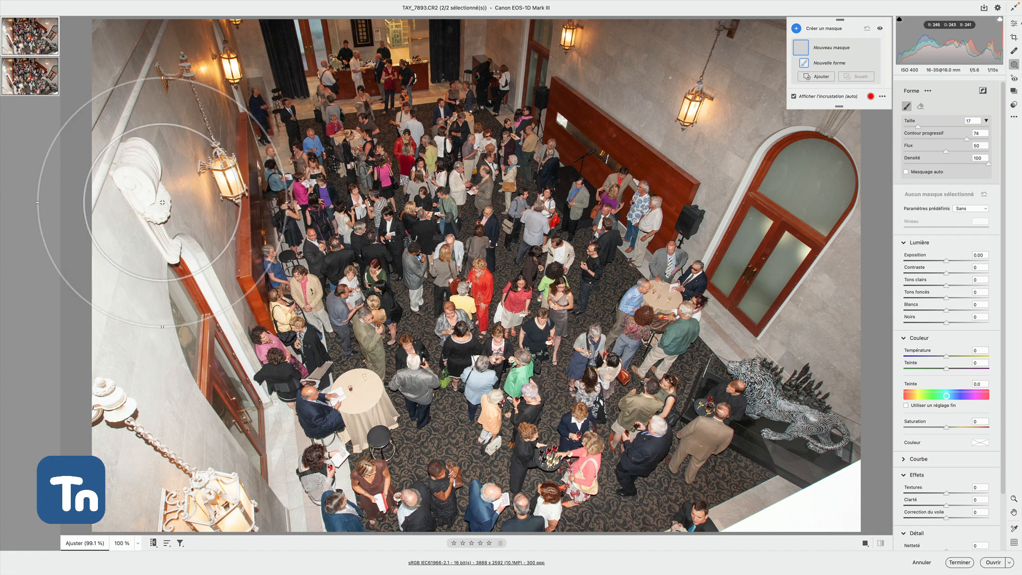
pyautogui.moveTo(156, 145)
pyautogui.mouseDown()
pyautogui.moveTo(128, 372)
pyautogui.moveTo(212, 453)
pyautogui.moveTo(245, 458)
pyautogui.moveTo(273, 433)
pyautogui.moveTo(250, 489)
pyautogui.moveTo(80, 457)
pyautogui.moveTo(57, 274)
pyautogui.moveTo(92, 78)
pyautogui.moveTo(86, 10)
pyautogui.mouseUp()
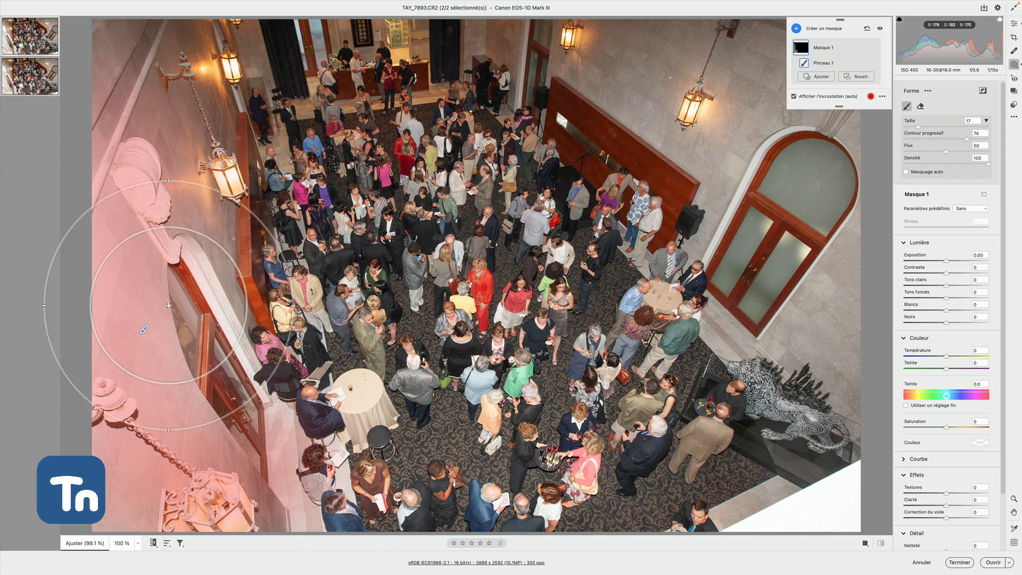
pyautogui.moveTo(155, 319)
pyautogui.mouseDown()
pyautogui.moveTo(212, 367)
pyautogui.moveTo(106, 383)
pyautogui.mouseUp()
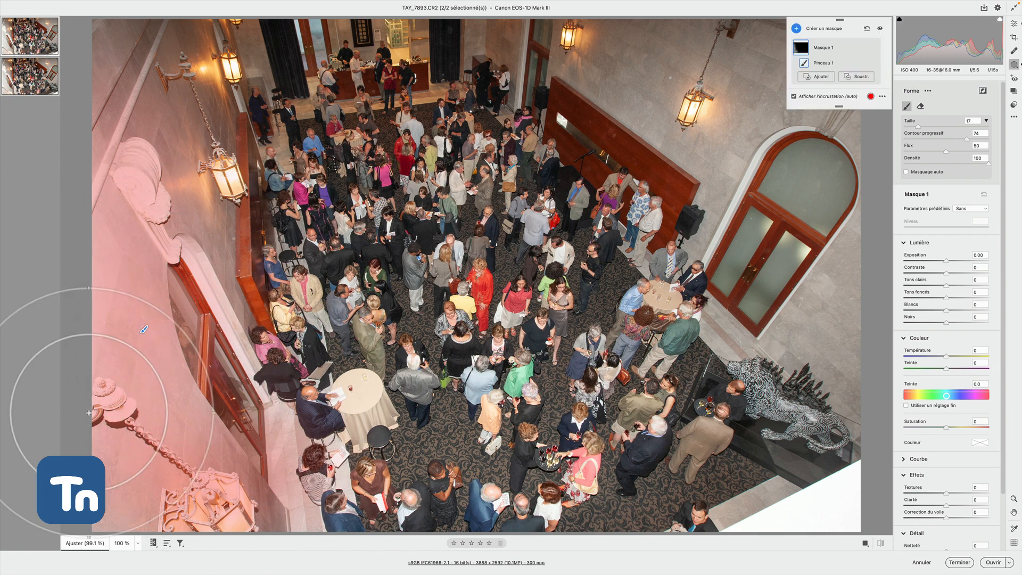
# - Erase the left wall mask's spill over the nearby guests and lower its exposure to -2.30 with the overlay hidden
pyautogui.click(921, 107)
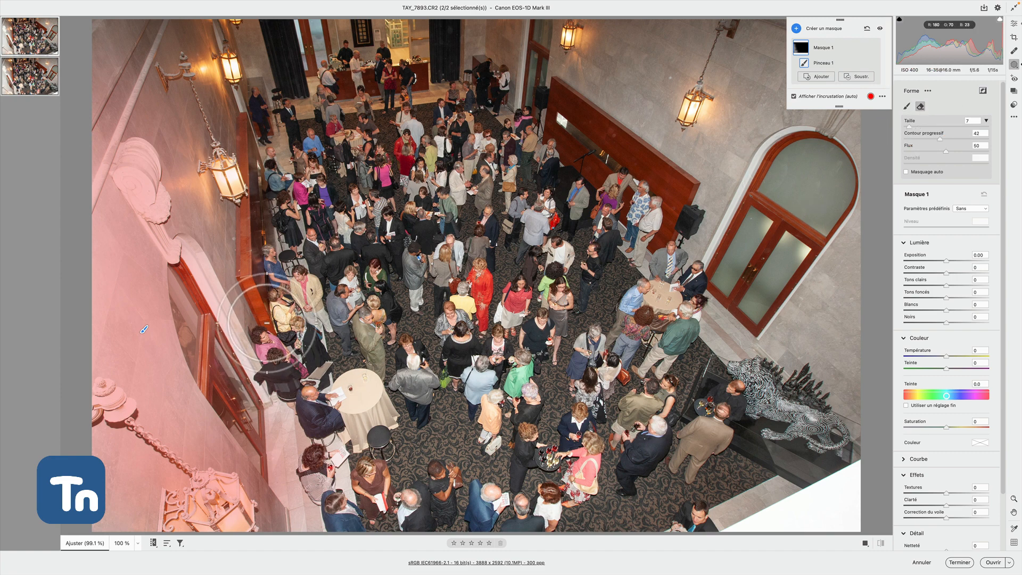
pyautogui.moveTo(277, 330)
pyautogui.mouseDown()
pyautogui.moveTo(313, 415)
pyautogui.moveTo(291, 349)
pyautogui.moveTo(300, 379)
pyautogui.moveTo(334, 419)
pyautogui.moveTo(369, 523)
pyautogui.moveTo(343, 474)
pyautogui.moveTo(333, 373)
pyautogui.moveTo(345, 516)
pyautogui.moveTo(325, 452)
pyautogui.moveTo(331, 381)
pyautogui.mouseUp()
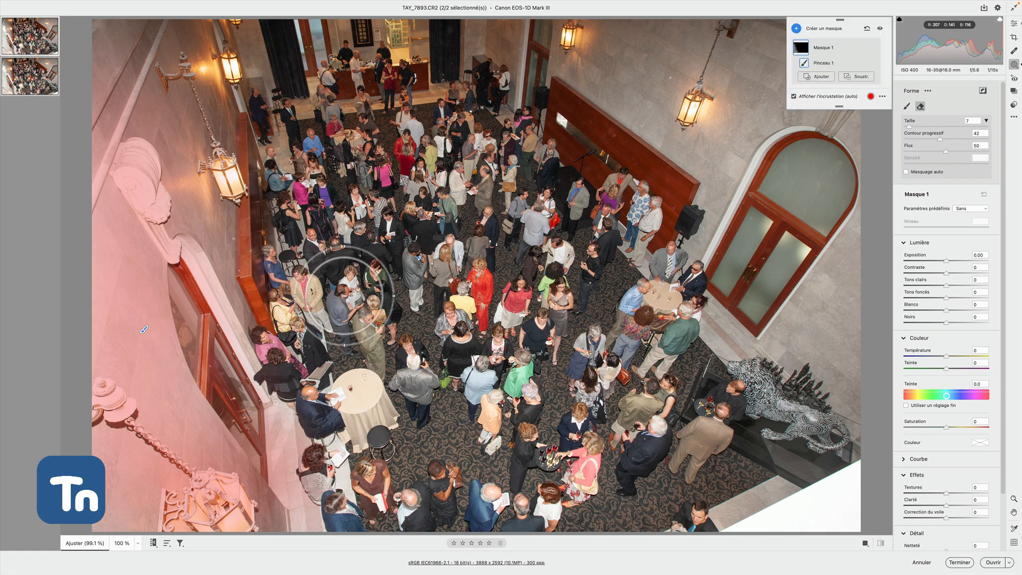
pyautogui.click(794, 96)
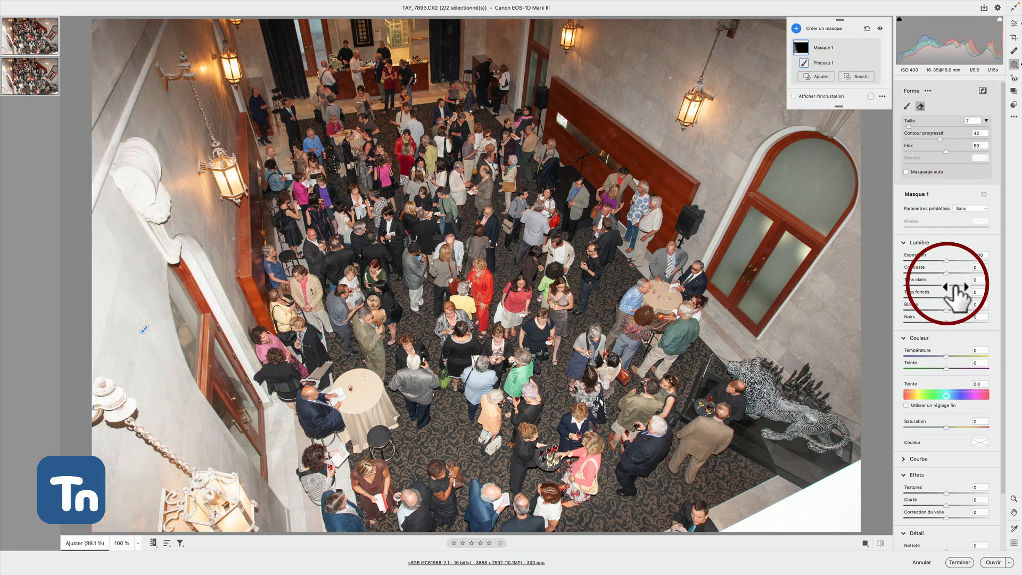
pyautogui.moveTo(944, 260); pyautogui.dragTo(924, 266)
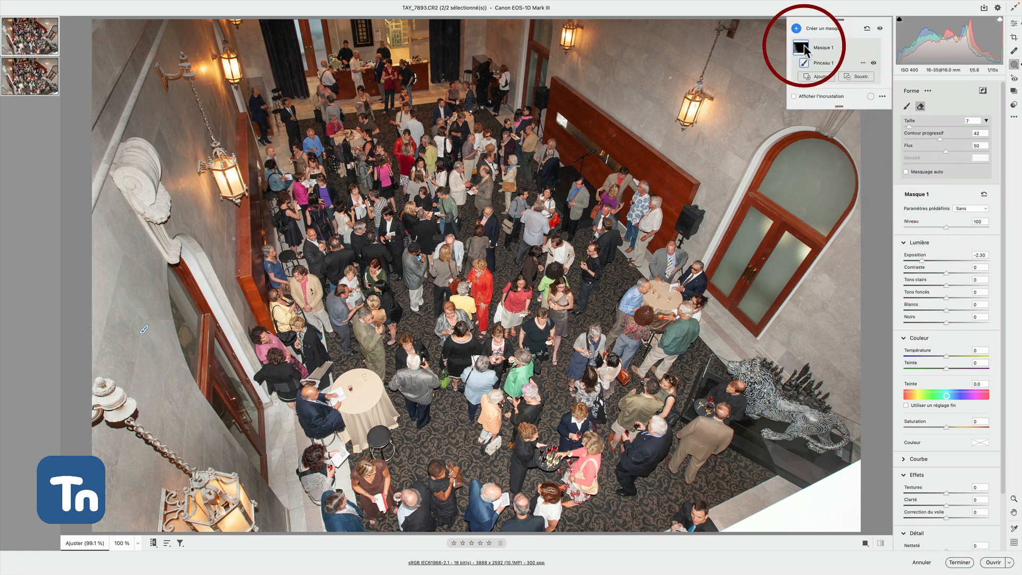
# - Paint a second brush mask over the wall and door on the photo's right side and set its exposure to -1.70
pyautogui.click(796, 27)
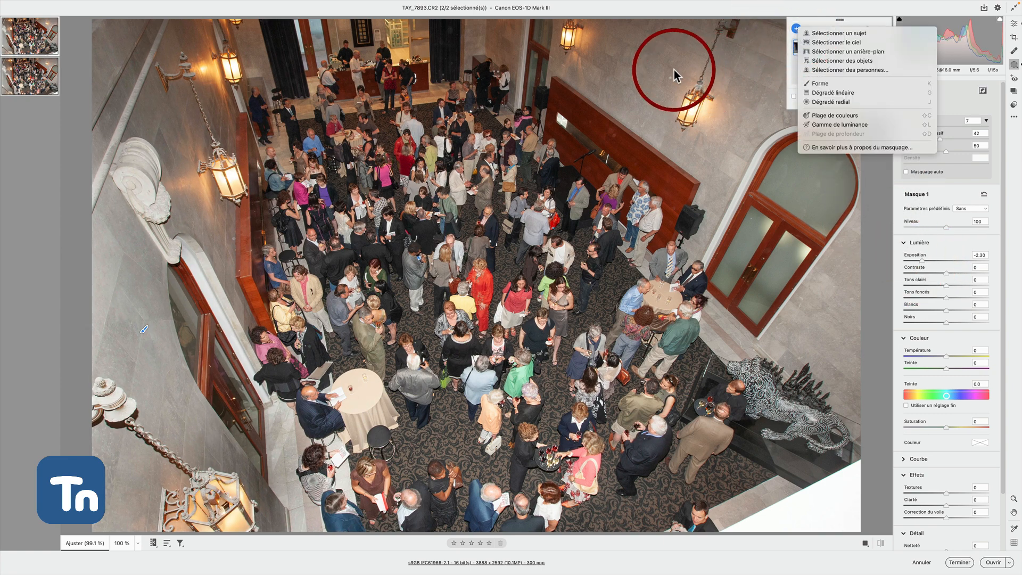
pyautogui.click(818, 83)
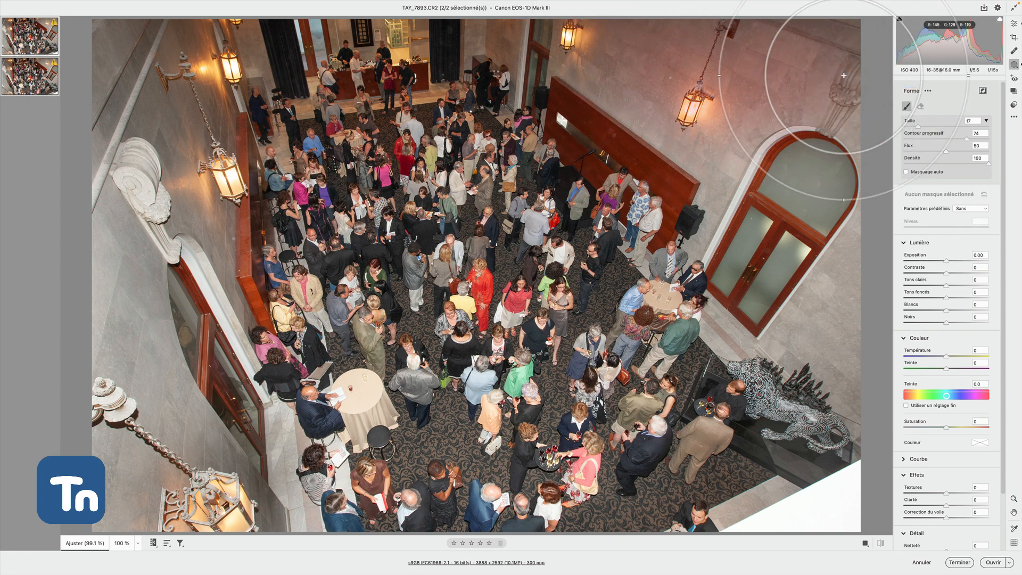
pyautogui.moveTo(844, 75)
pyautogui.mouseDown()
pyautogui.moveTo(662, 103)
pyautogui.moveTo(650, 91)
pyautogui.moveTo(787, 126)
pyautogui.moveTo(846, 453)
pyautogui.moveTo(822, 544)
pyautogui.moveTo(767, 487)
pyautogui.moveTo(798, 458)
pyautogui.mouseUp()
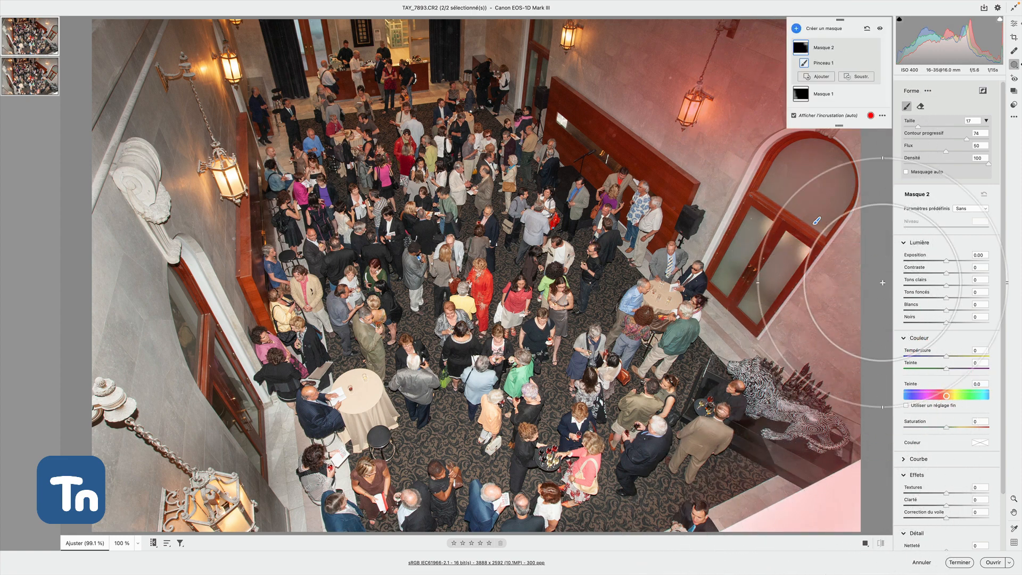
pyautogui.moveTo(946, 261)
pyautogui.mouseDown()
pyautogui.moveTo(916, 261)
pyautogui.moveTo(927, 261)
pyautogui.mouseUp()
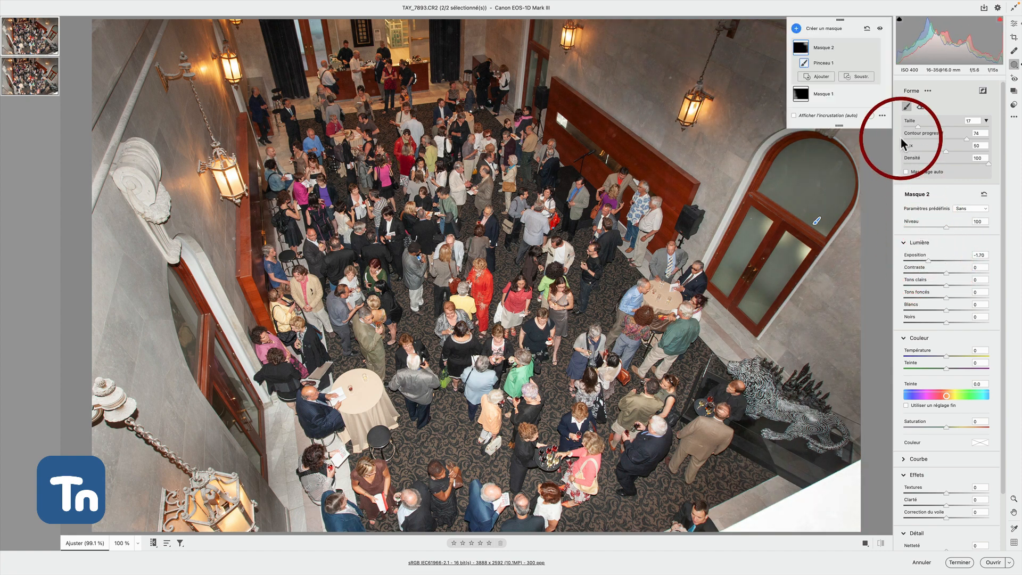
# - Paint a third brush mask over the white ledge in the photo's lower right corner and set its exposure to -3.00
pyautogui.click(813, 28)
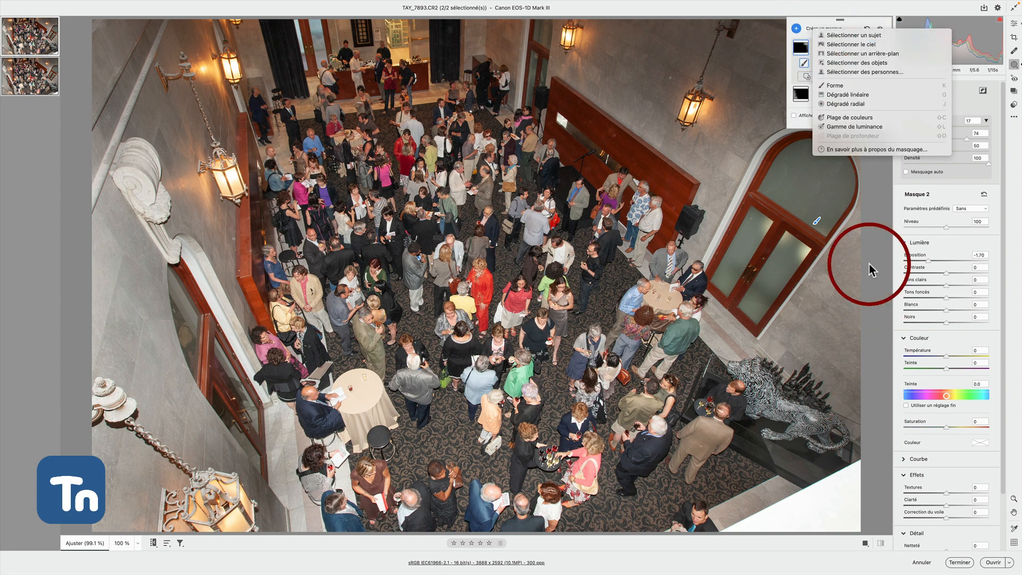
pyautogui.click(865, 85)
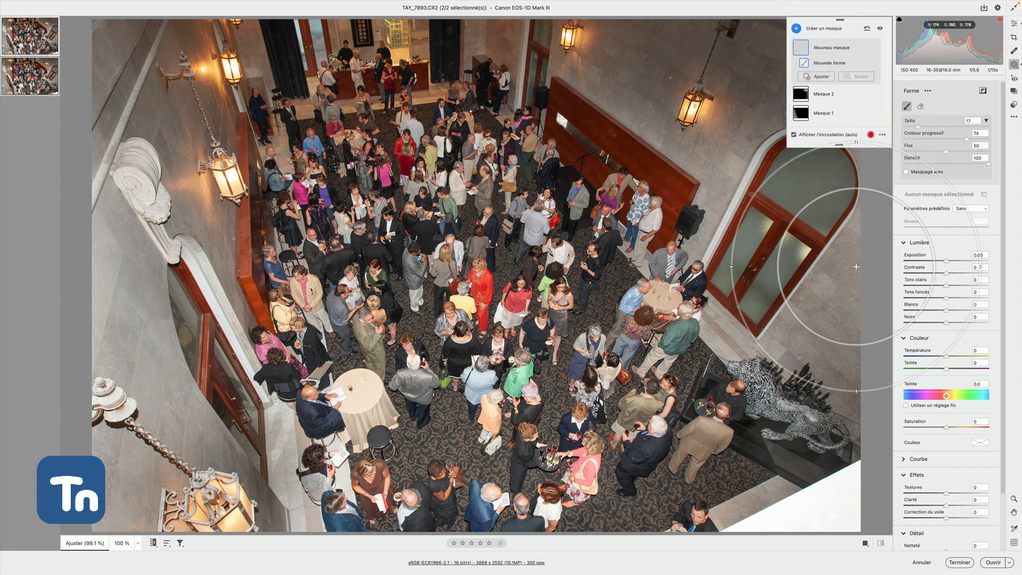
pyautogui.moveTo(804, 489)
pyautogui.mouseDown()
pyautogui.moveTo(764, 518)
pyautogui.moveTo(746, 463)
pyautogui.moveTo(766, 447)
pyautogui.moveTo(798, 458)
pyautogui.moveTo(812, 514)
pyautogui.mouseUp()
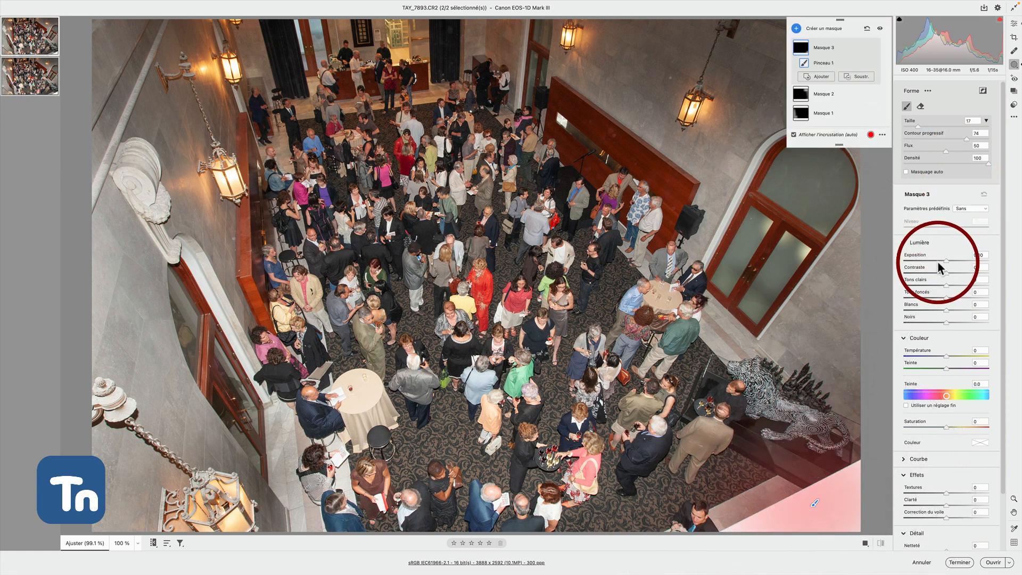
pyautogui.moveTo(946, 262); pyautogui.dragTo(914, 265)
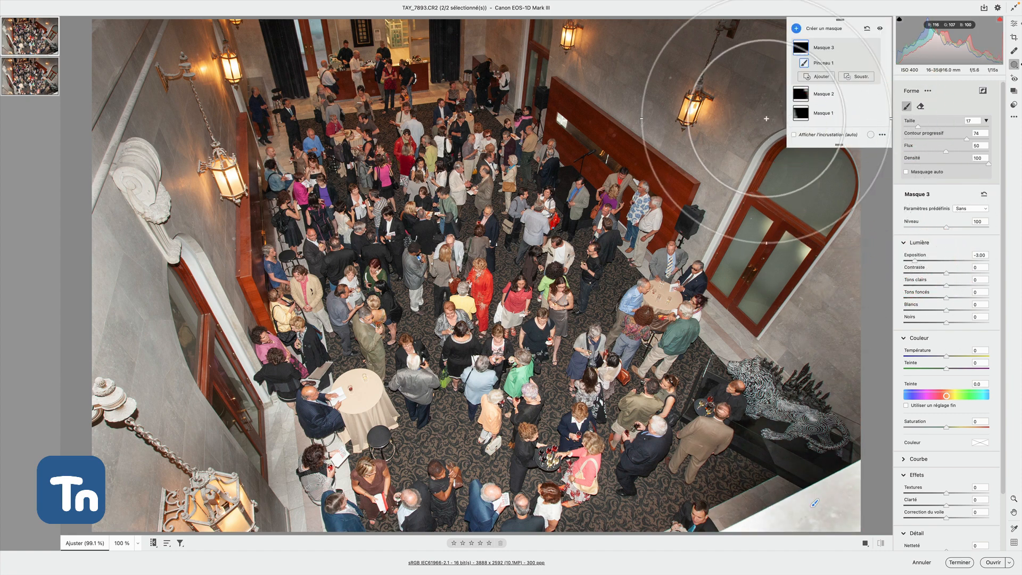
# - Review the painted areas and settings of Masque 3, Masque 2 and Masque 1 one after another
pyautogui.moveTo(800, 47)
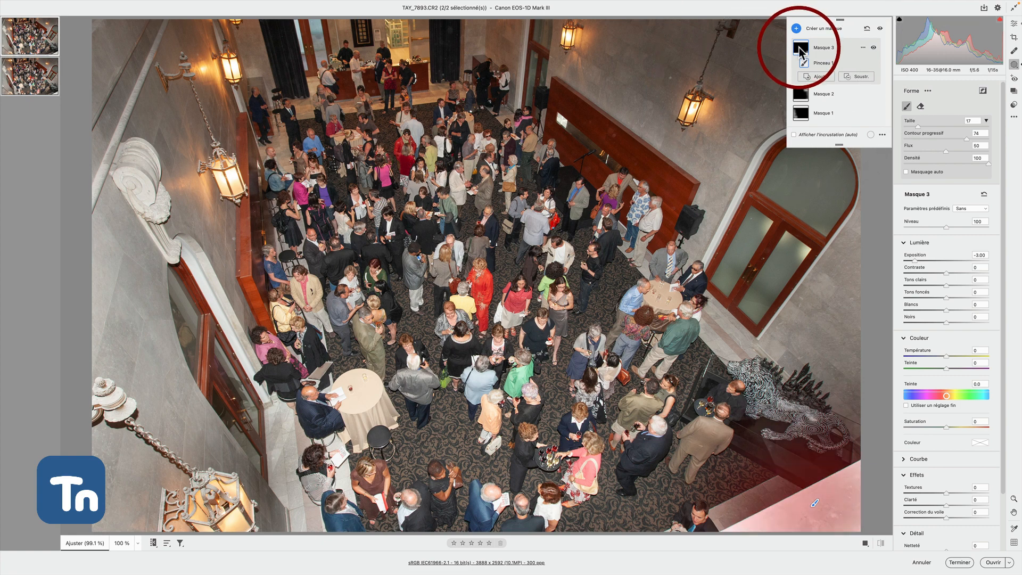
pyautogui.click(818, 92)
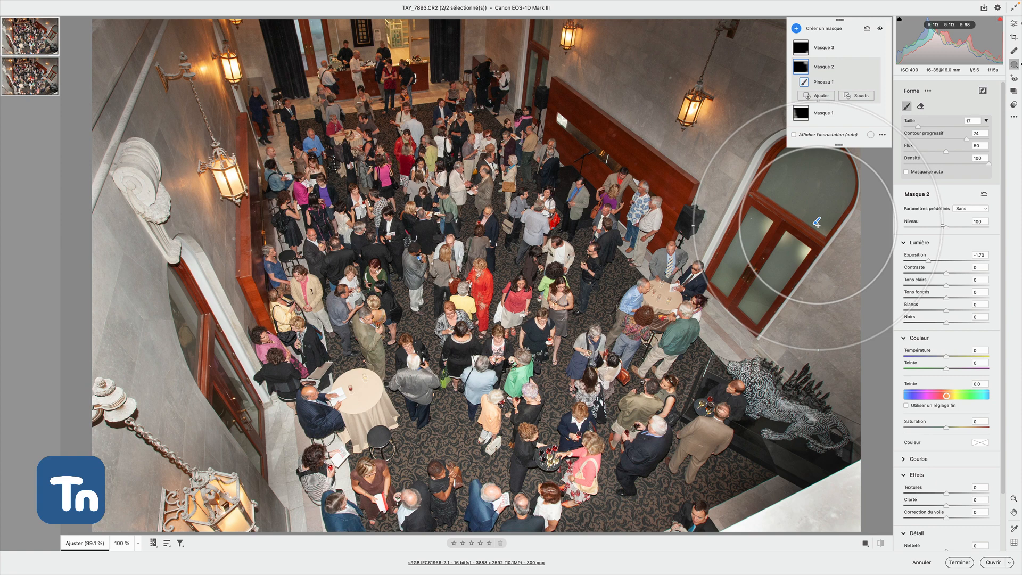
pyautogui.click(825, 47)
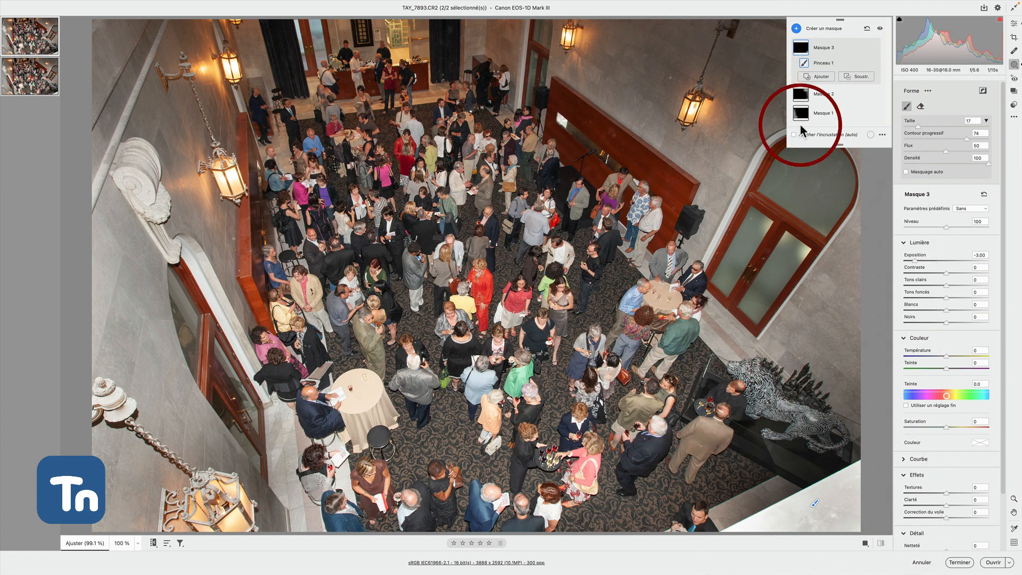
pyautogui.click(816, 114)
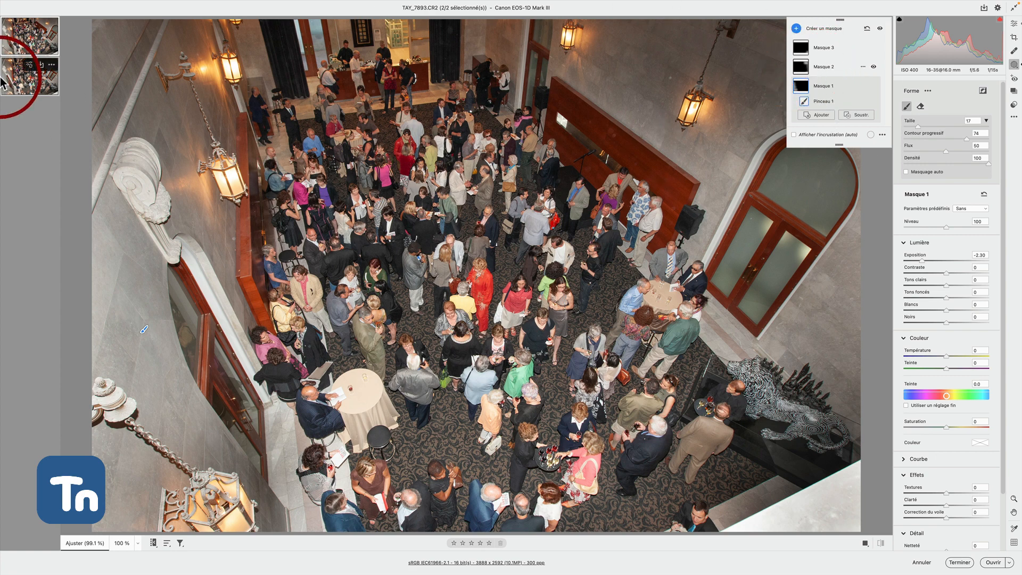
# - Compare the edited DNG and CR2 versions of TAY_7893 and finish the Camera Raw edit, saving the adjustments
pyautogui.click(32, 87)
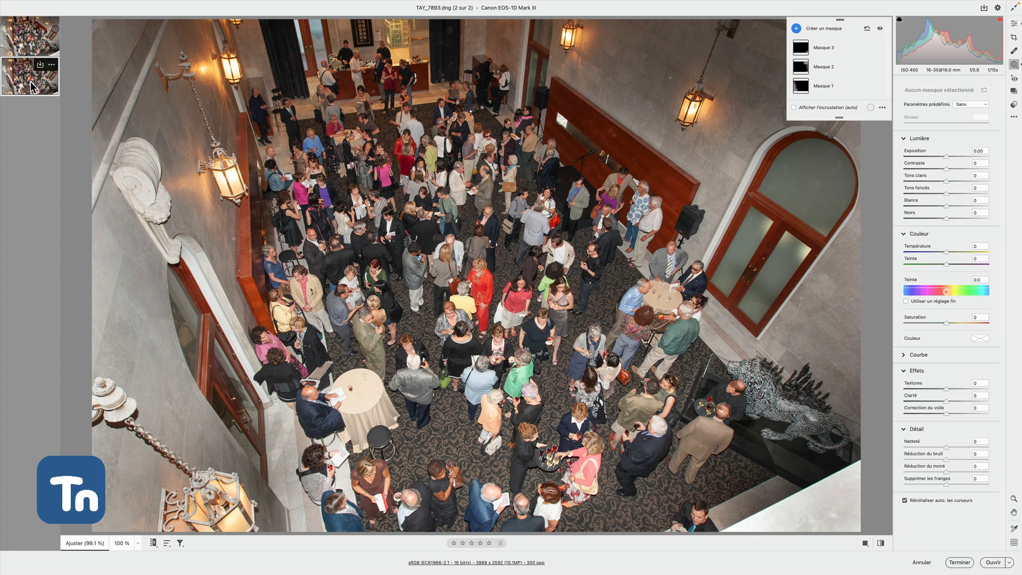
pyautogui.click(32, 40)
pyautogui.click(37, 81)
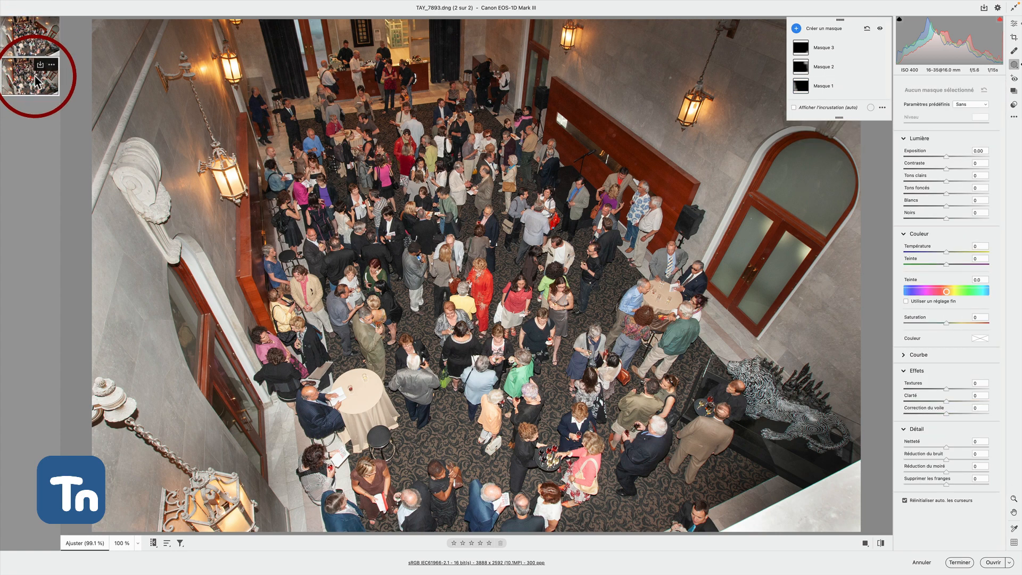
pyautogui.click(960, 563)
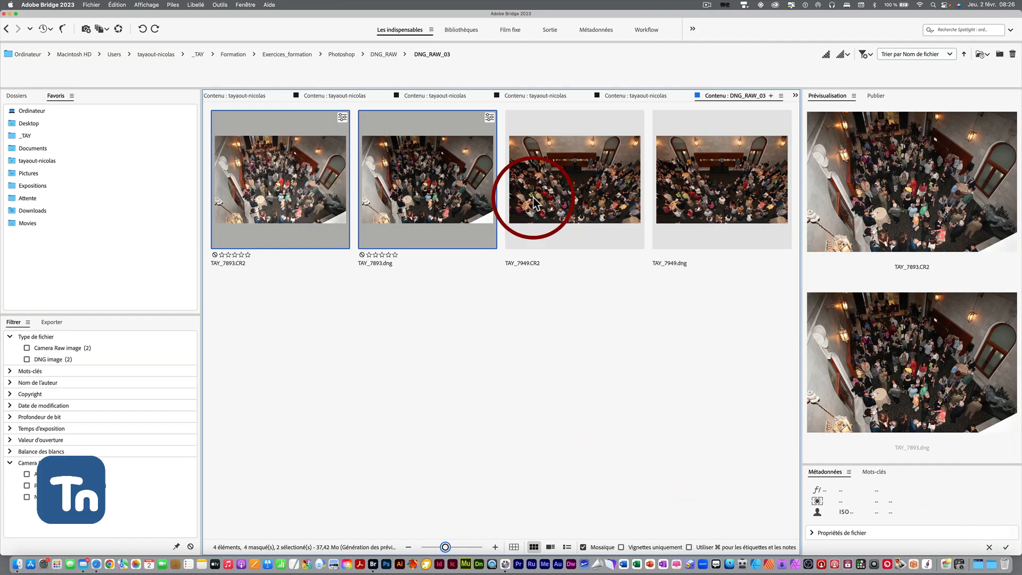
# - Reveal TAY_7949.CR2 in the Finder, clear the file selection and move the window clear of the TAY_7893 thumbnails
pyautogui.rightClick(554, 167)
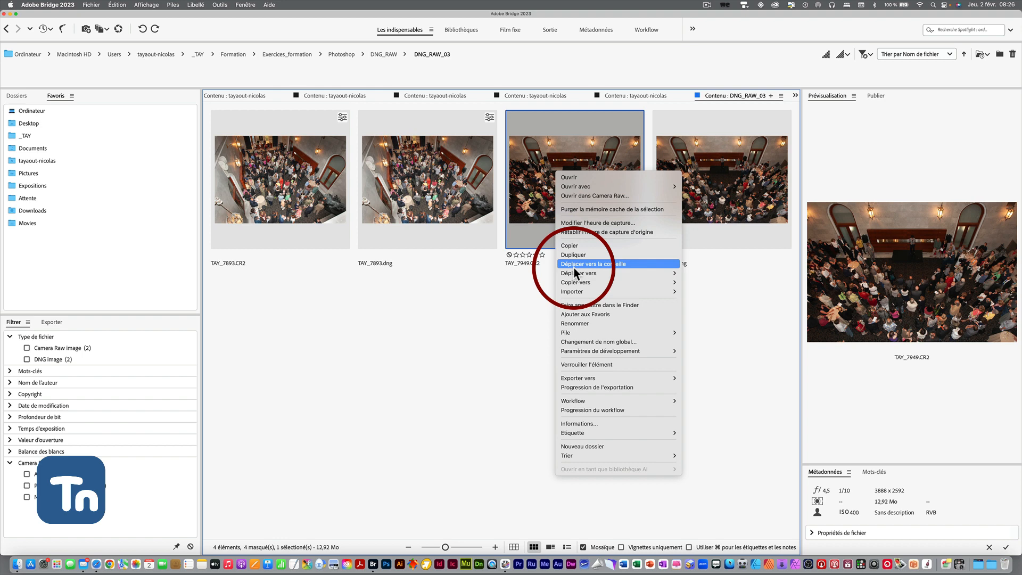
pyautogui.click(583, 304)
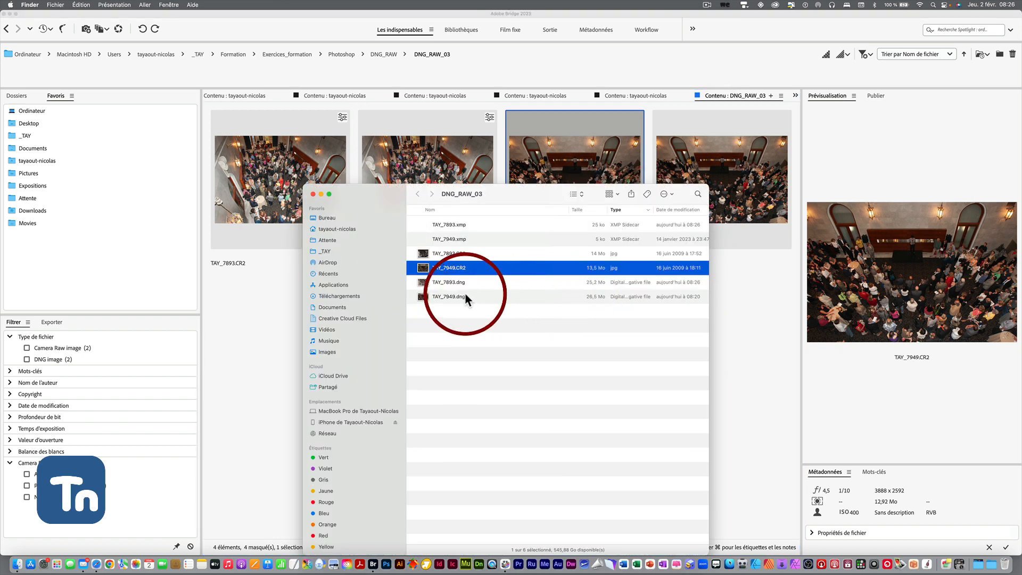
pyautogui.click(484, 329)
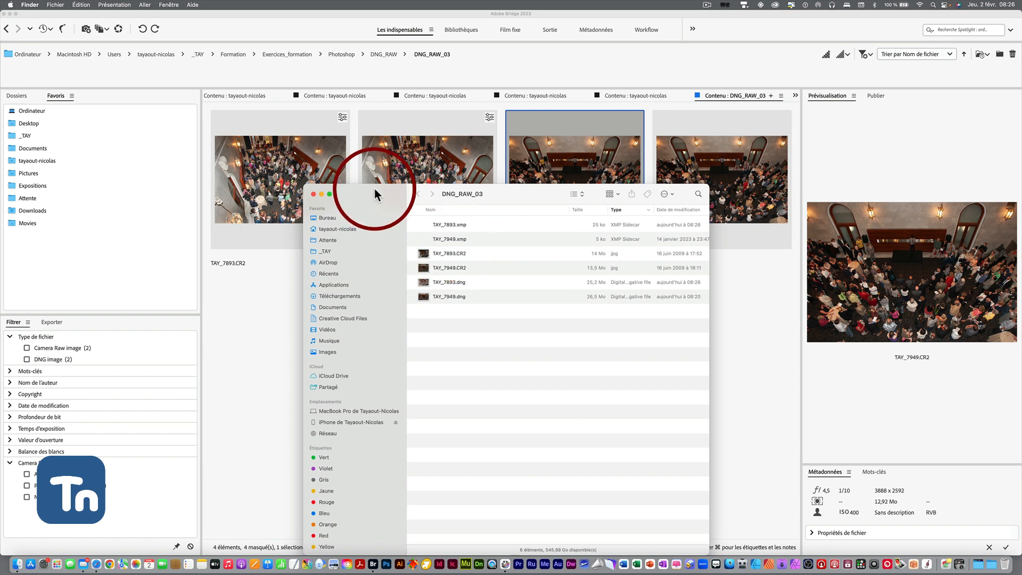
pyautogui.moveTo(375, 187); pyautogui.dragTo(554, 177)
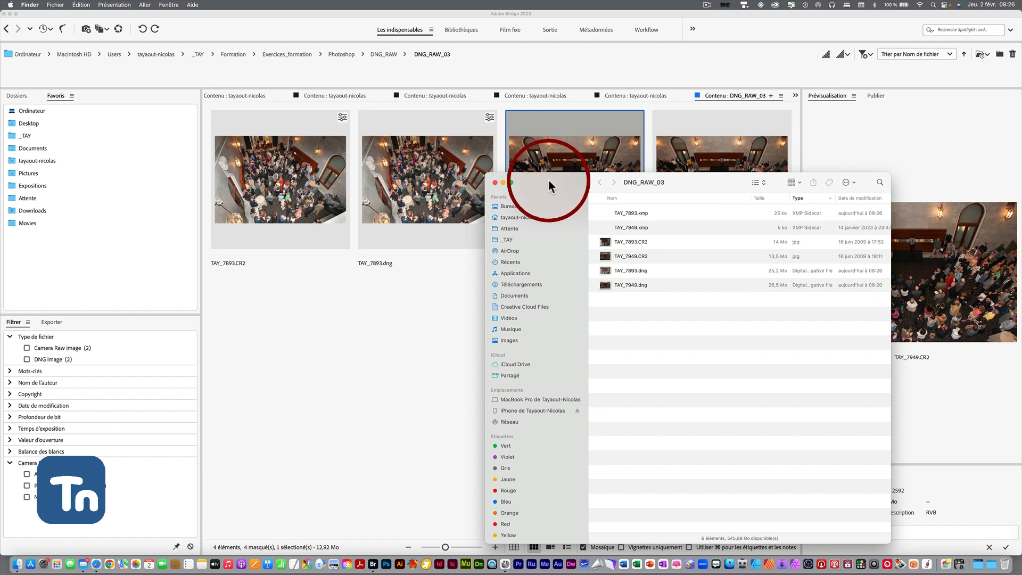
# - Reposition the DNG_RAW_03 Finder window, show its files as icons and enlarge the icons slightly
pyautogui.moveTo(549, 180); pyautogui.dragTo(518, 135)
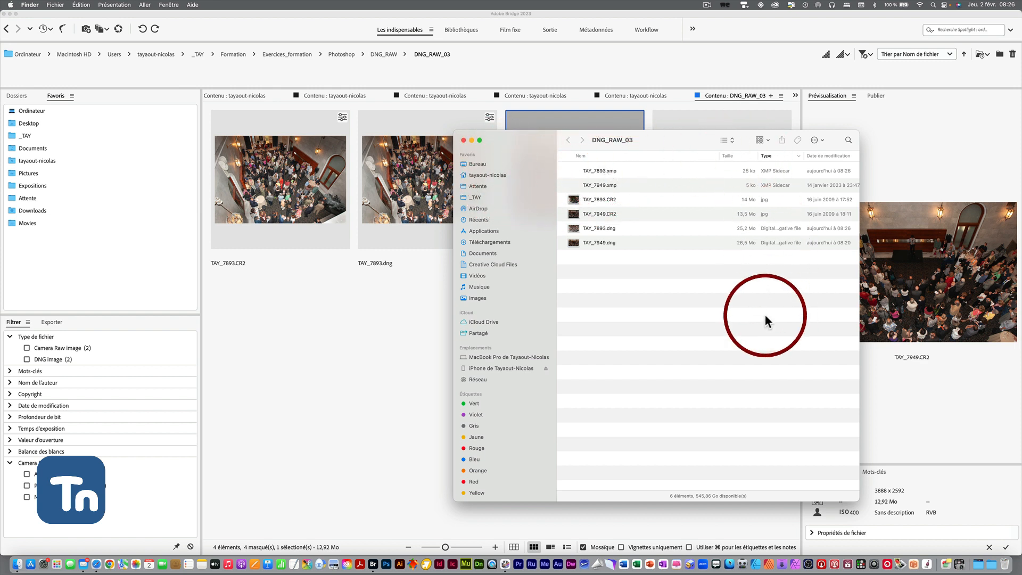
pyautogui.click(729, 140)
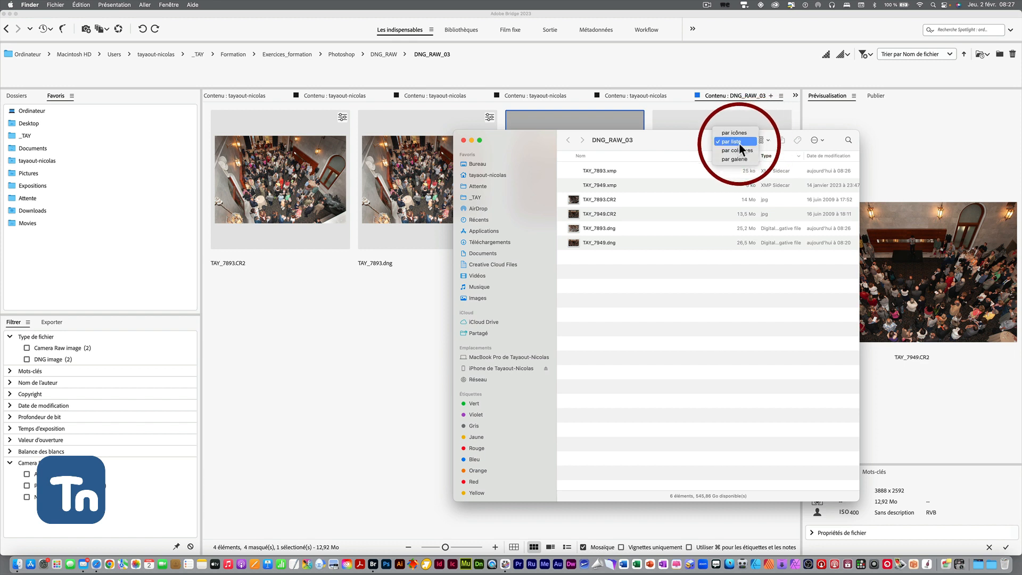
pyautogui.click(733, 133)
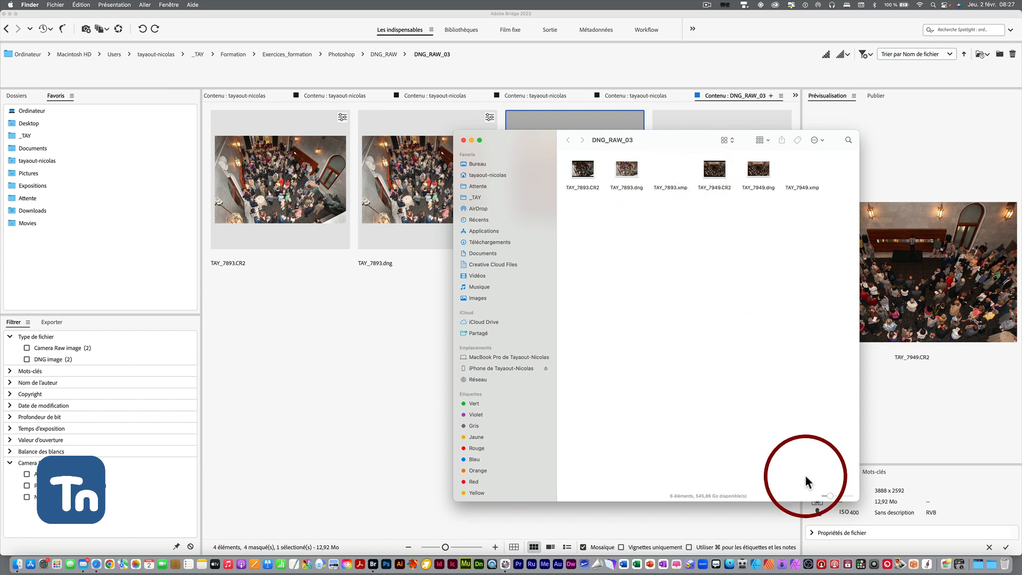
pyautogui.moveTo(830, 496)
pyautogui.mouseDown()
pyautogui.moveTo(842, 497)
pyautogui.moveTo(833, 497)
pyautogui.mouseUp()
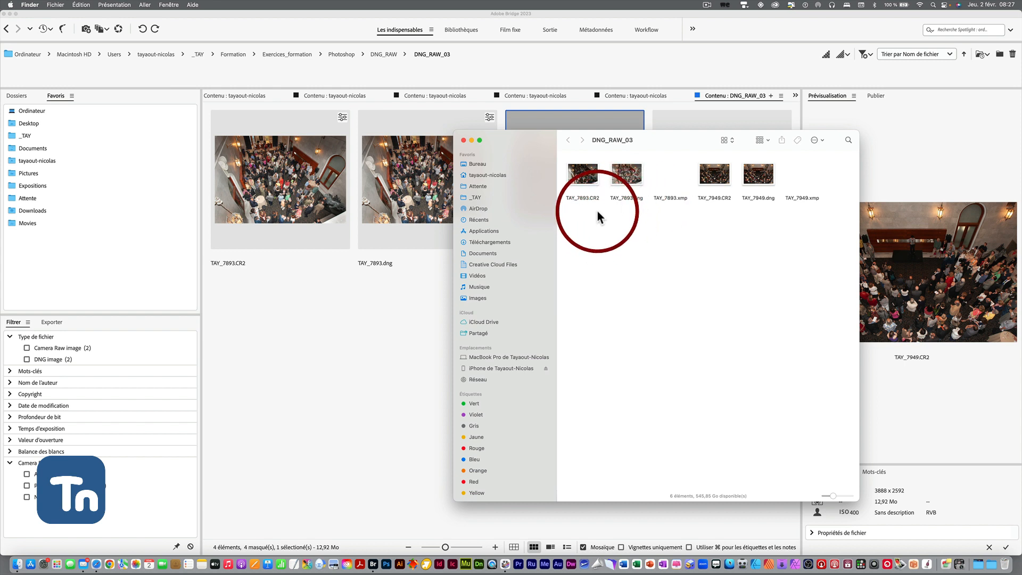
# - Delete the sidecar file TAY_7893.xmp in the Finder and switch back to Adobe Bridge
pyautogui.click(675, 198)
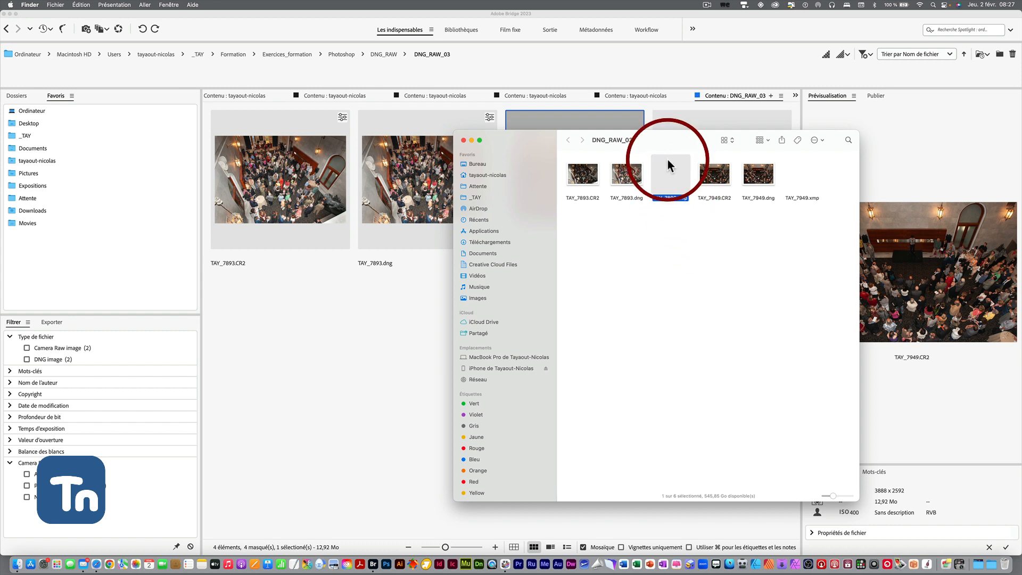
pyautogui.press('super+BackSpace')
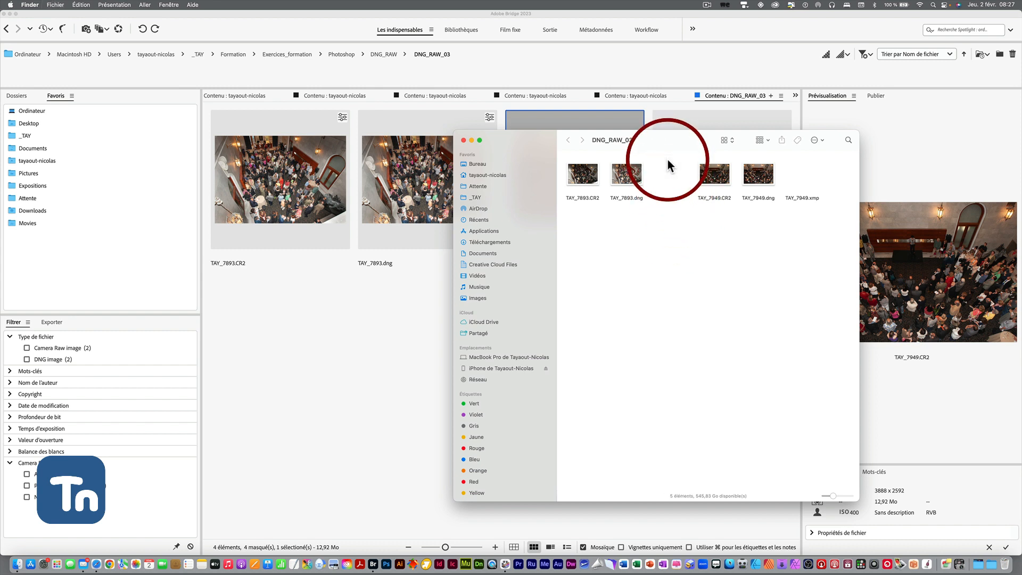
pyautogui.click(374, 232)
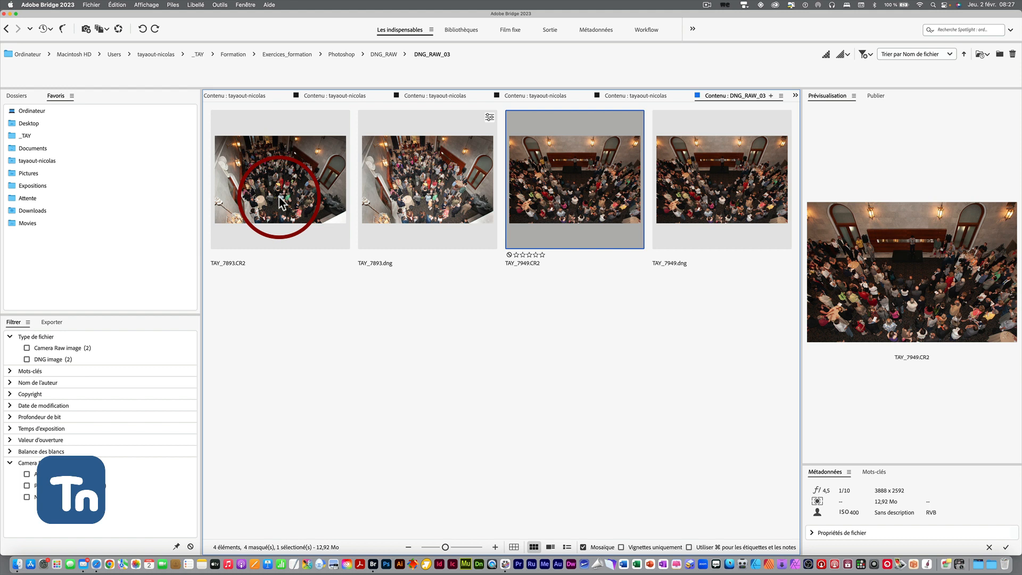
# - Open TAY_7893.dng in Camera Raw, review the DNG sidecar file options in the file handling preferences, and finish the edit
pyautogui.click(443, 190)
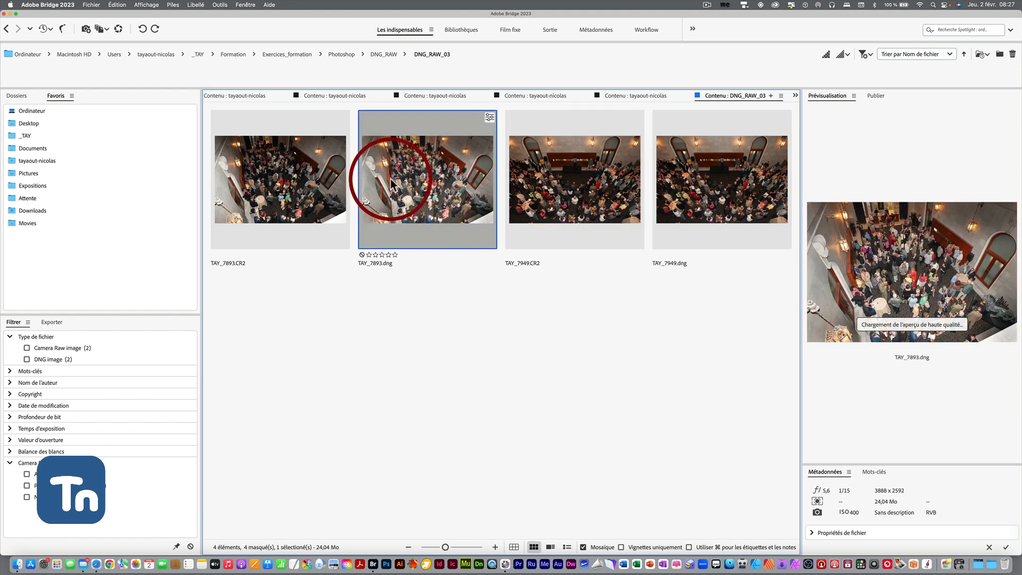
pyautogui.click(119, 29)
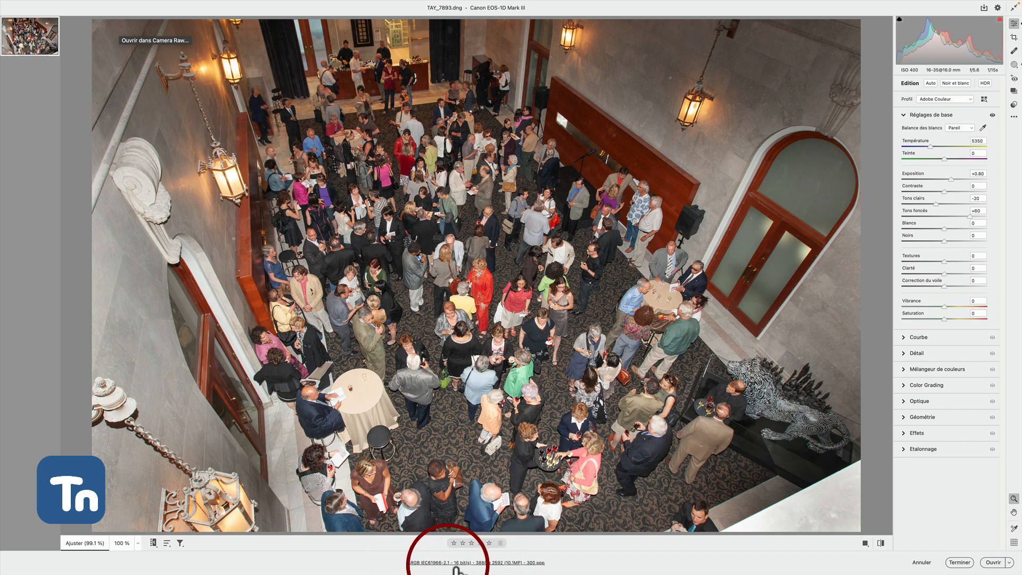
pyautogui.click(484, 564)
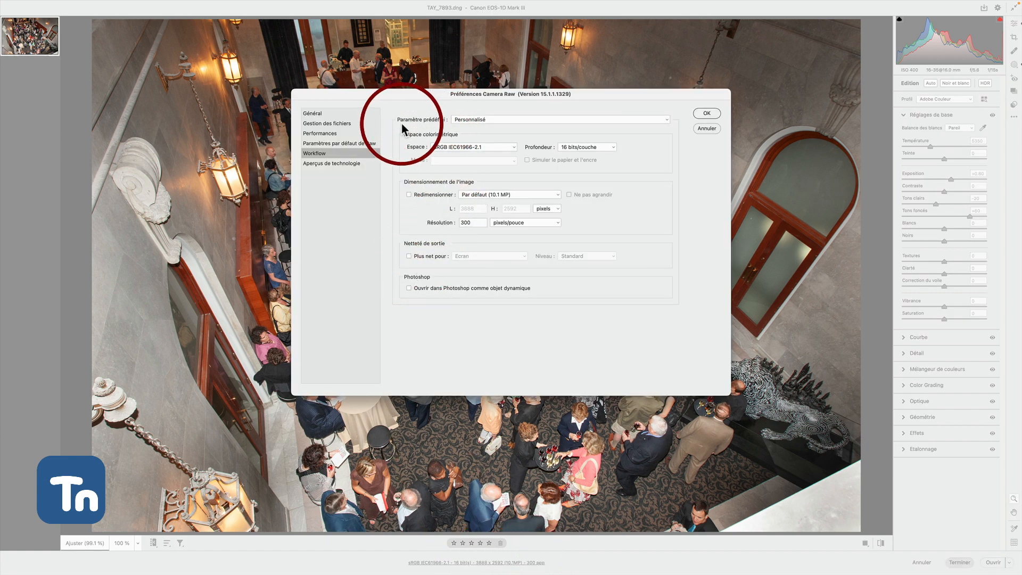
pyautogui.click(325, 112)
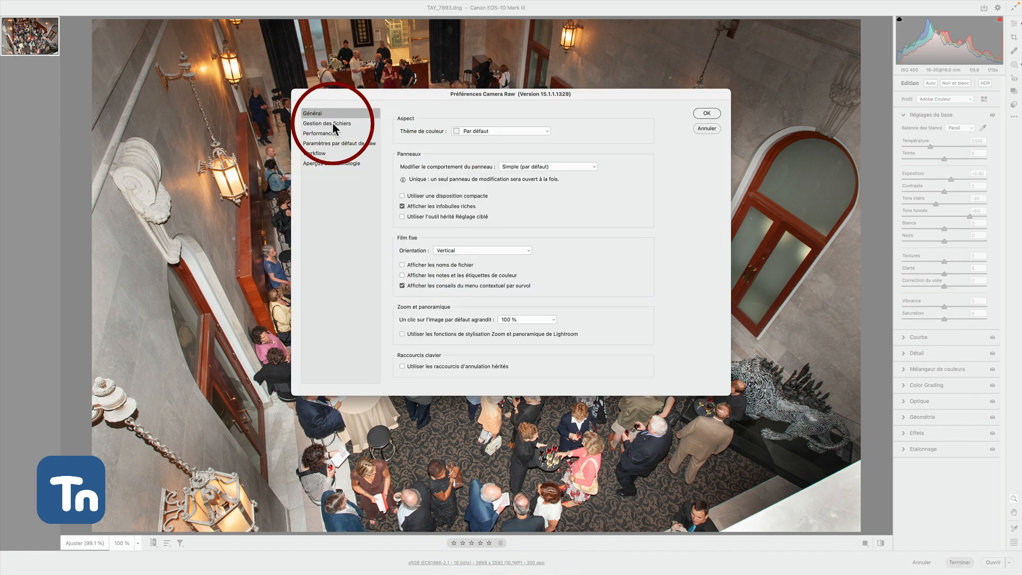
pyautogui.click(332, 123)
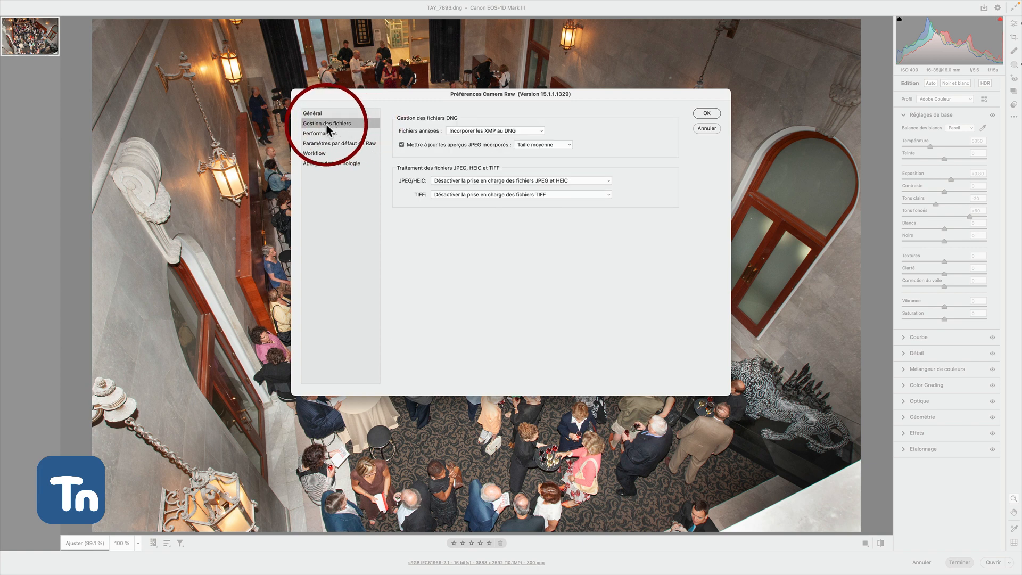
pyautogui.click(499, 133)
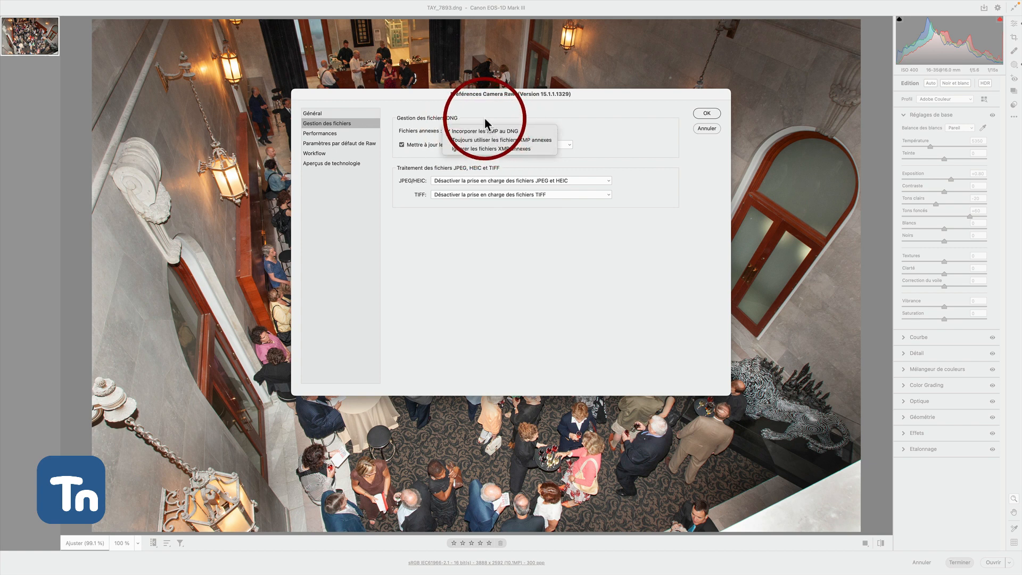
pyautogui.click(483, 117)
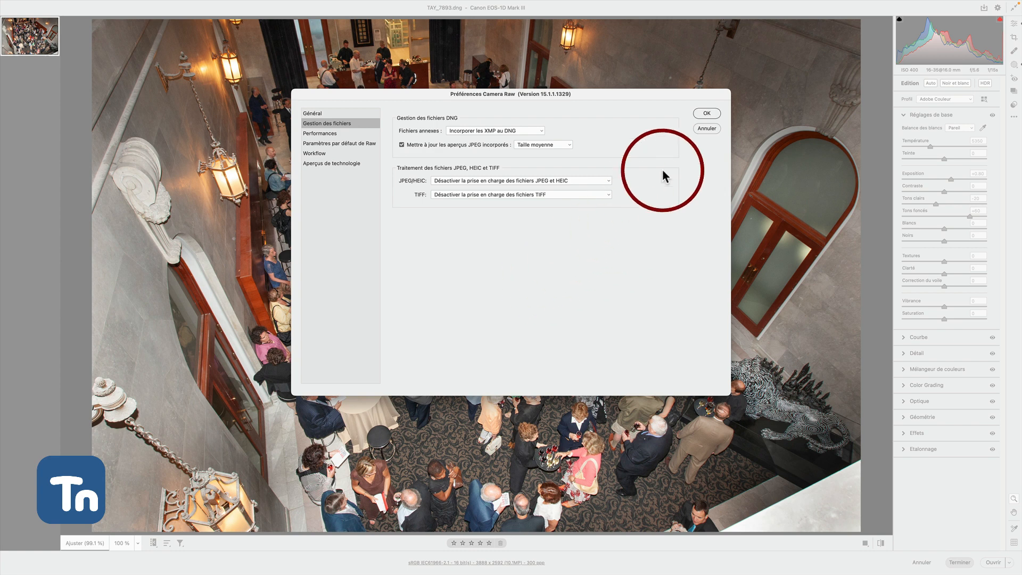
pyautogui.click(707, 120)
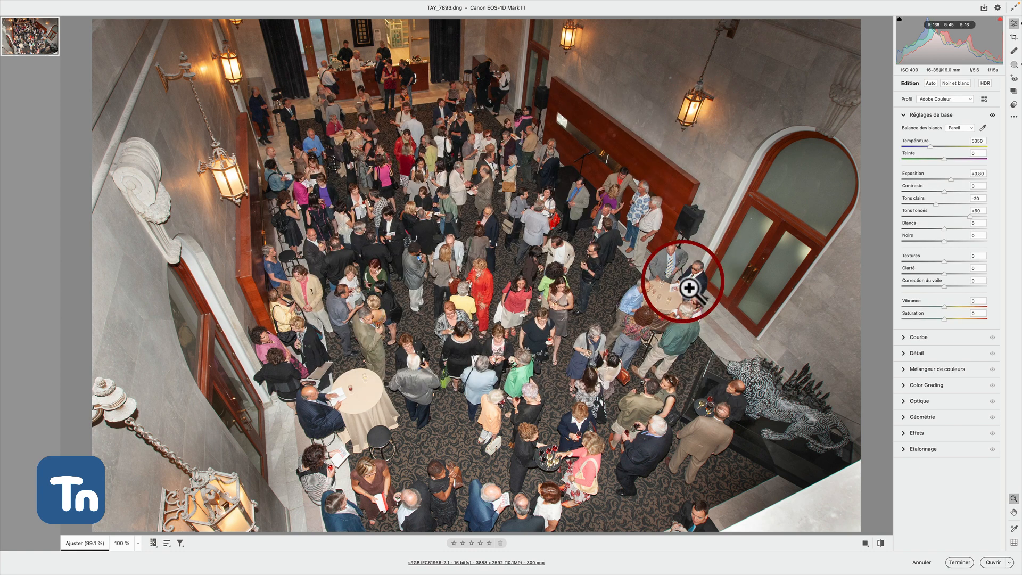
pyautogui.click(960, 562)
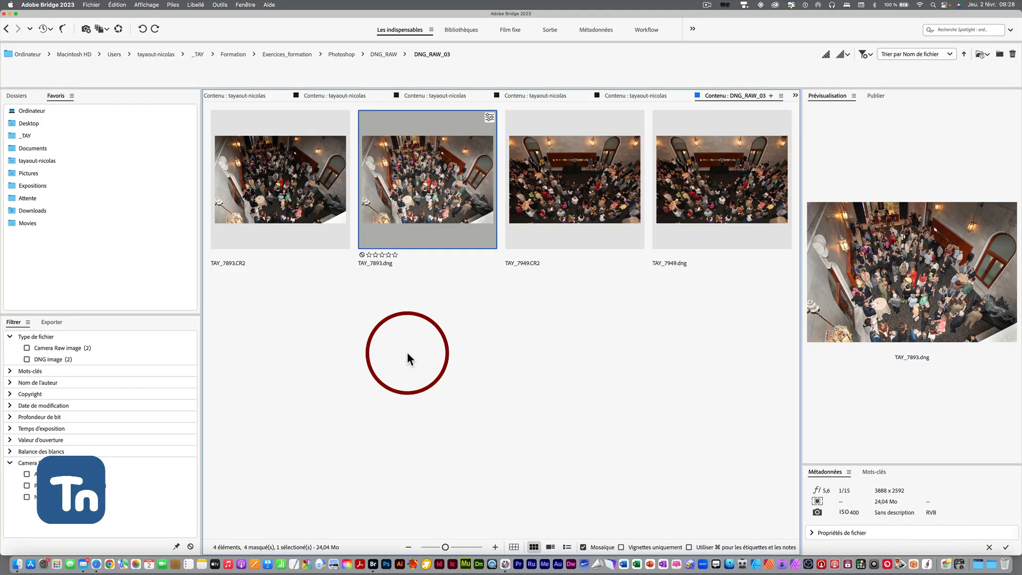
# - Open TAY_7893.CR2 in Camera Raw to inspect its adjustment settings, and leave without saving
pyautogui.click(275, 204)
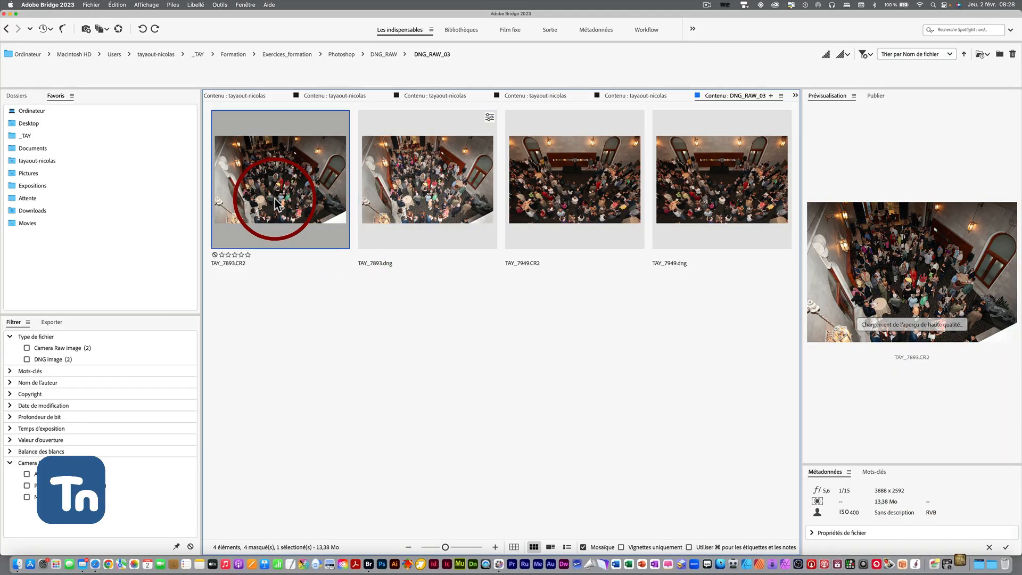
pyautogui.click(119, 30)
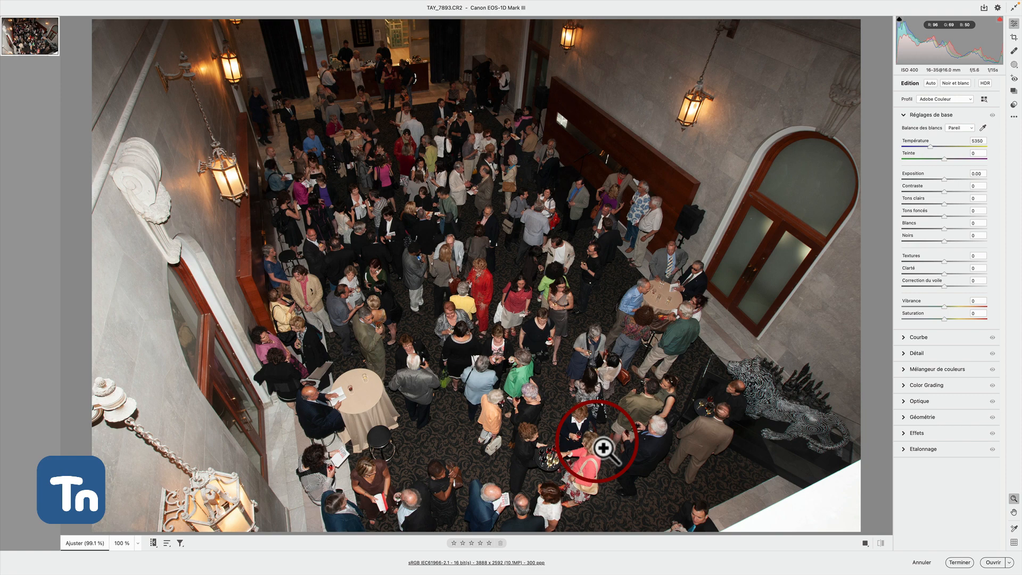
pyautogui.click(921, 563)
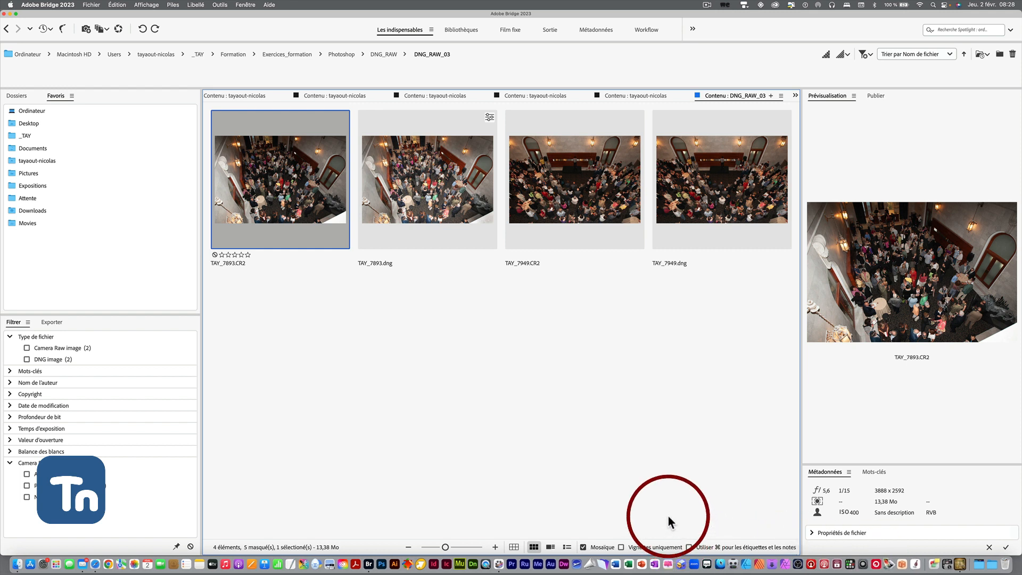
# - Delete TAY_7893.dng and TAY_7949.dng from the DNG_RAW_03 folder
pyautogui.click(437, 219)
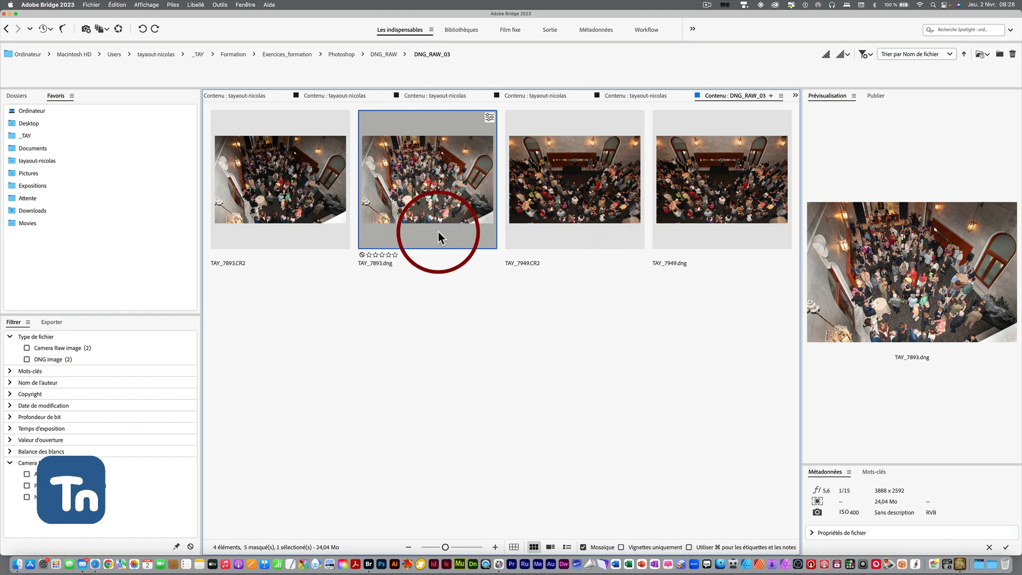
pyautogui.keyDown('super'); pyautogui.click(680, 203); pyautogui.keyUp('super')
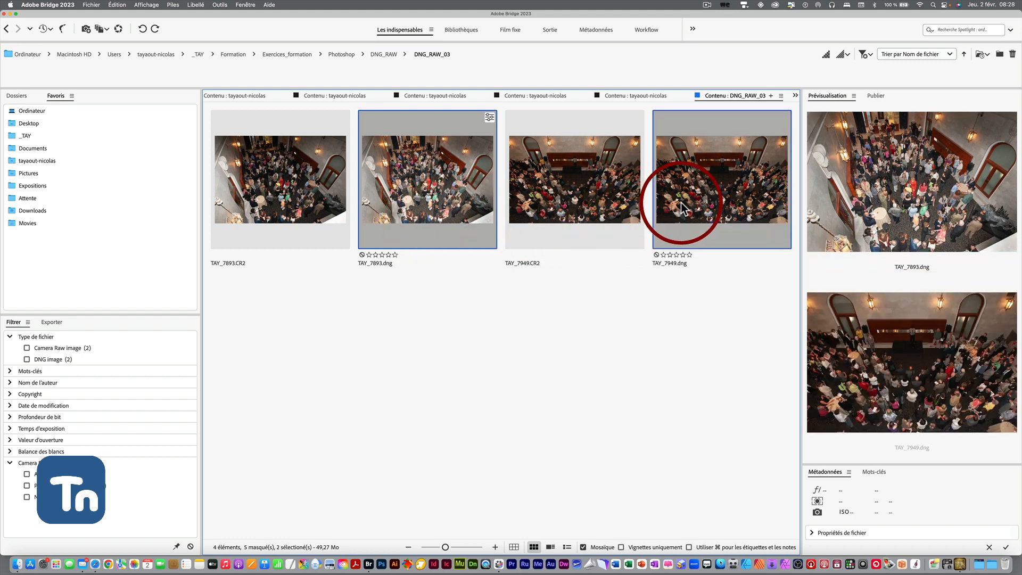
pyautogui.press('super+BackSpace')
# - Convert both CR2 photos in Camera Raw to DNG in the same folder, with full-size JPEG previews and the original raw files embedded
pyautogui.moveTo(443, 285); pyautogui.dragTo(241, 211)
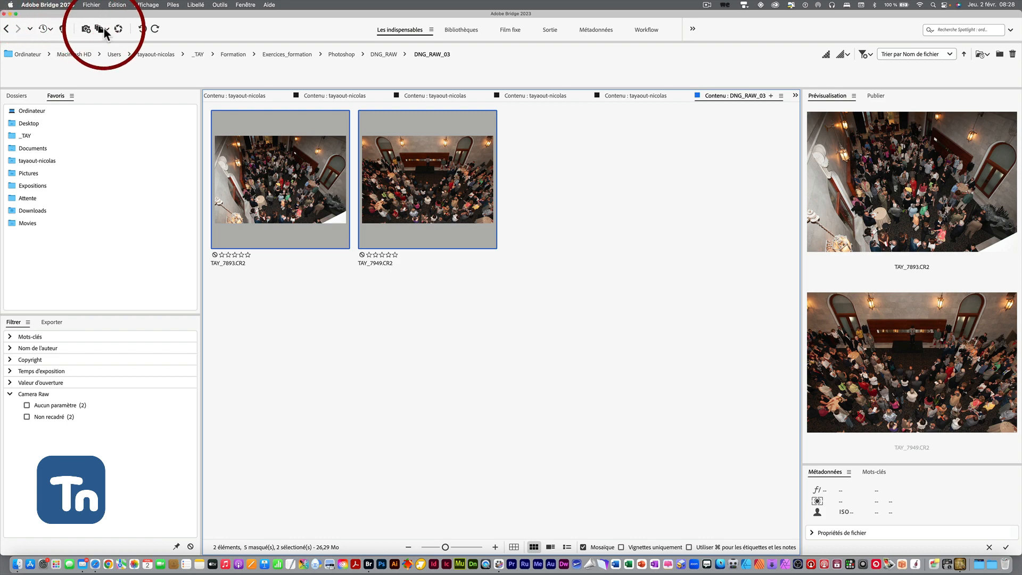
pyautogui.click(118, 29)
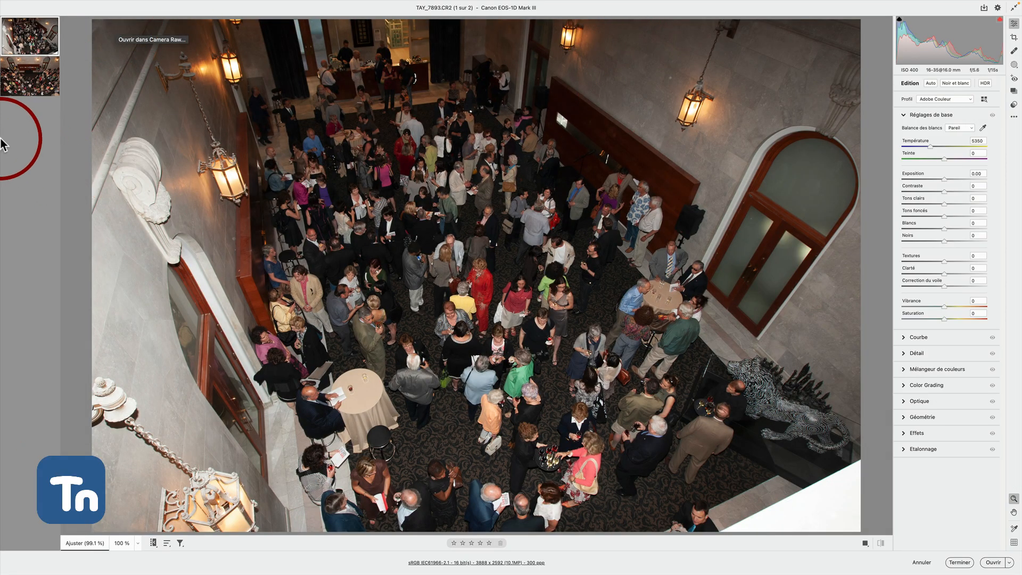
pyautogui.press('super+a')
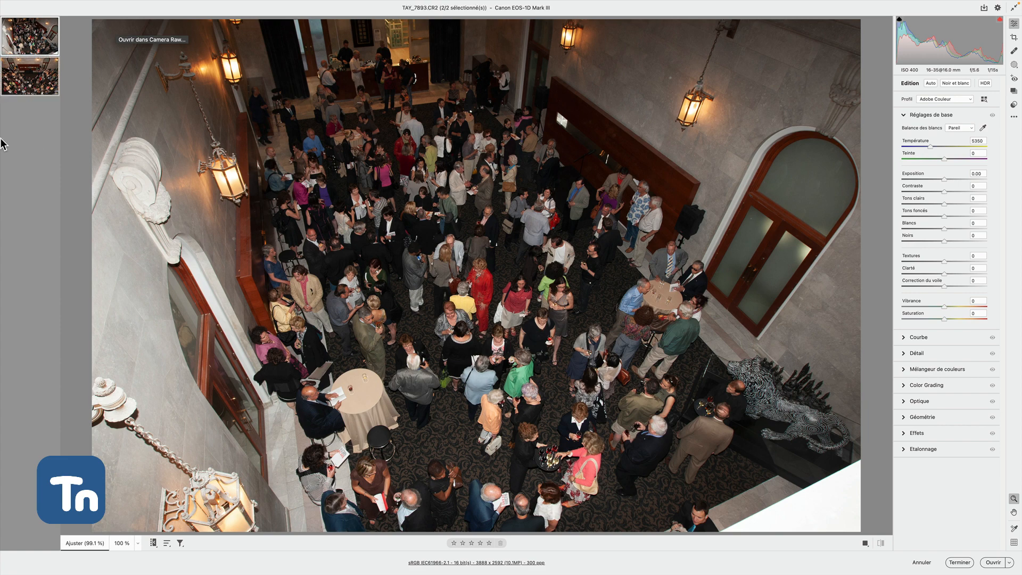
pyautogui.click(985, 8)
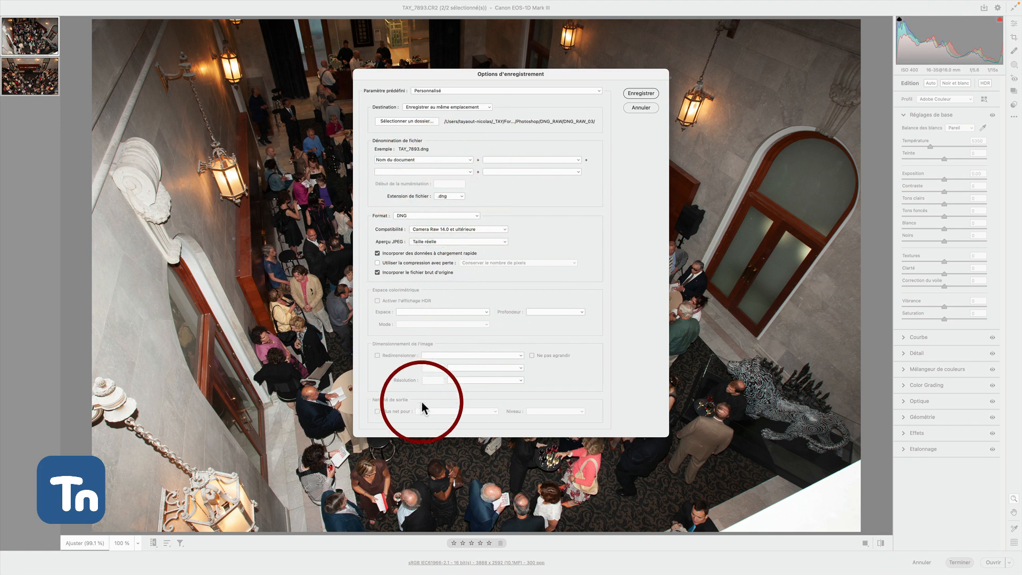
pyautogui.click(636, 95)
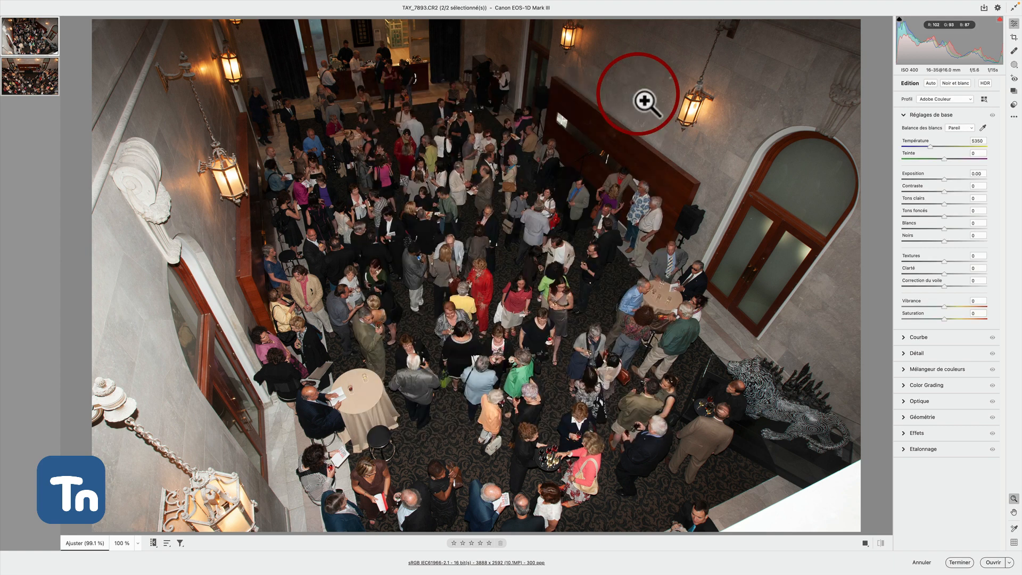
pyautogui.click(960, 563)
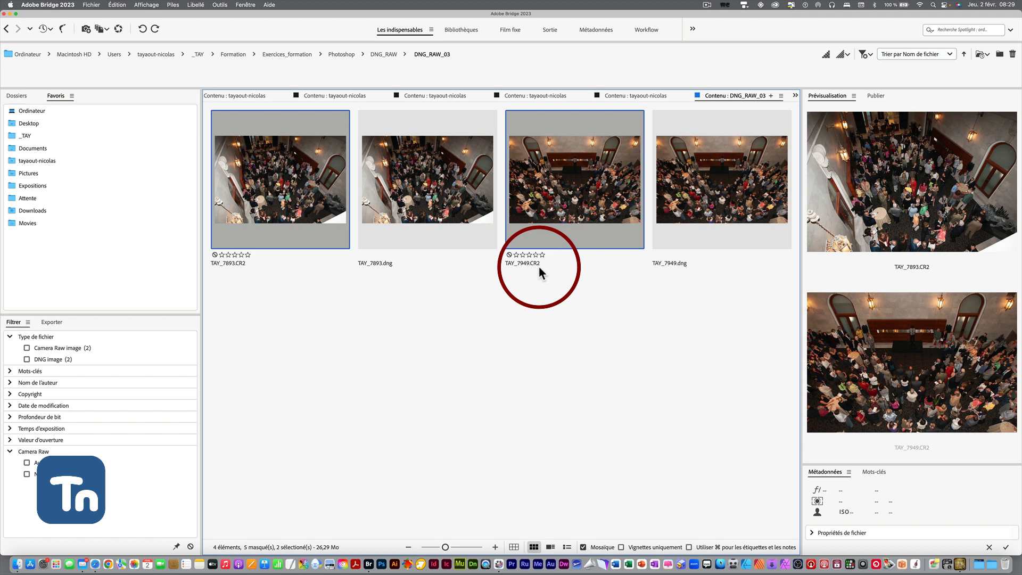
# - Open the photo downloader for importing from a camera and check the available photo sources
pyautogui.click(91, 4)
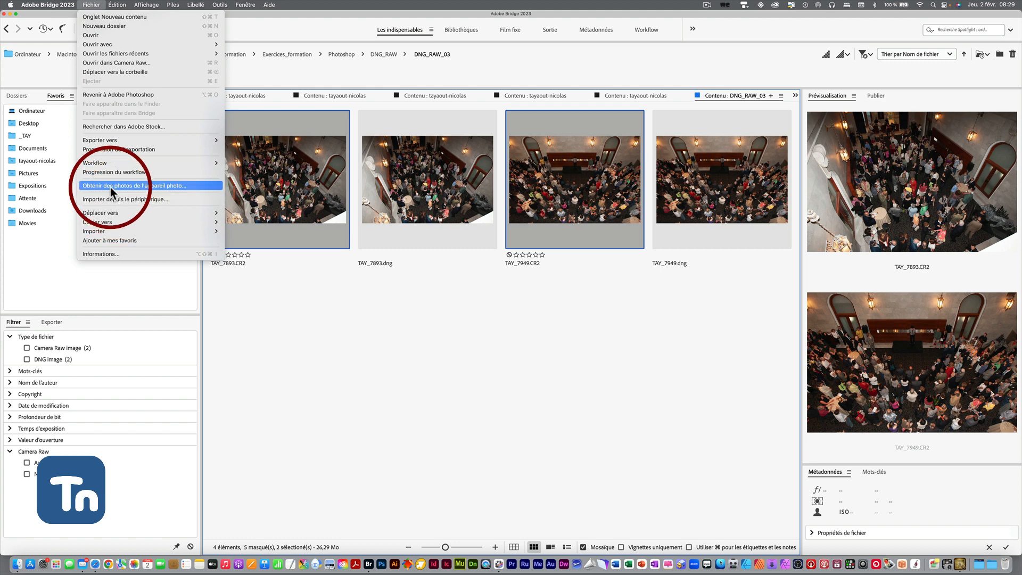
pyautogui.click(126, 187)
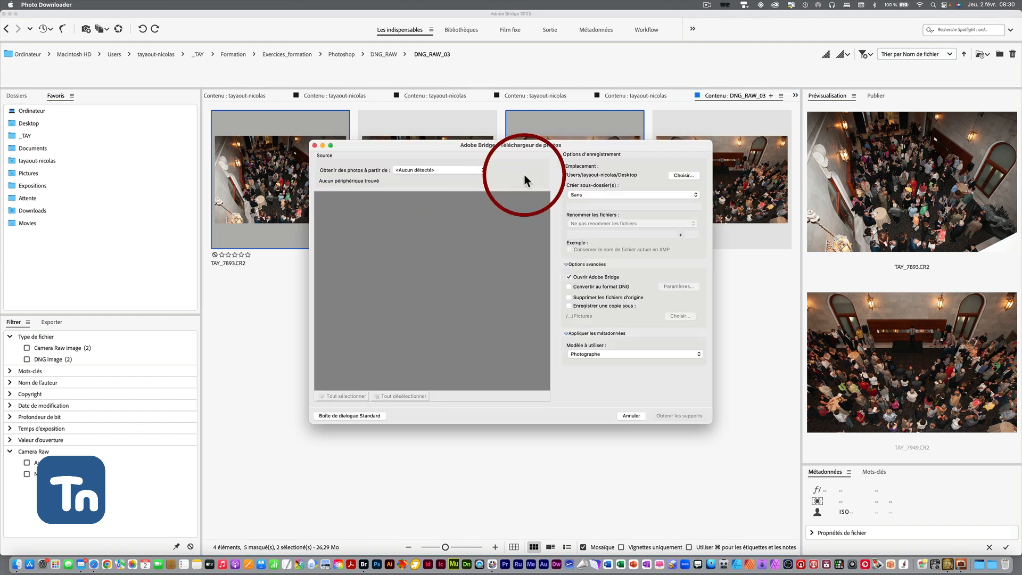
pyautogui.click(423, 169)
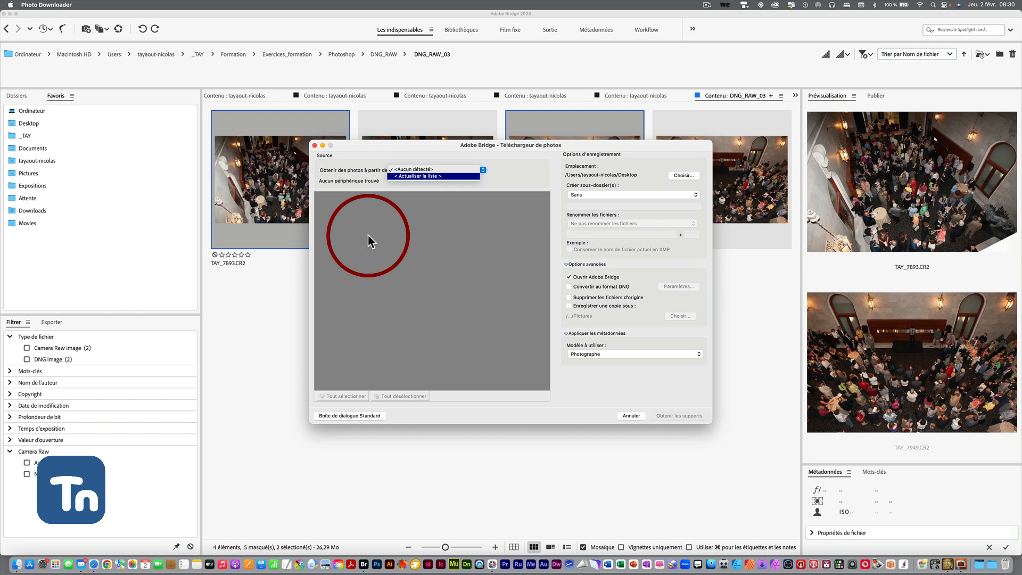
pyautogui.click(452, 254)
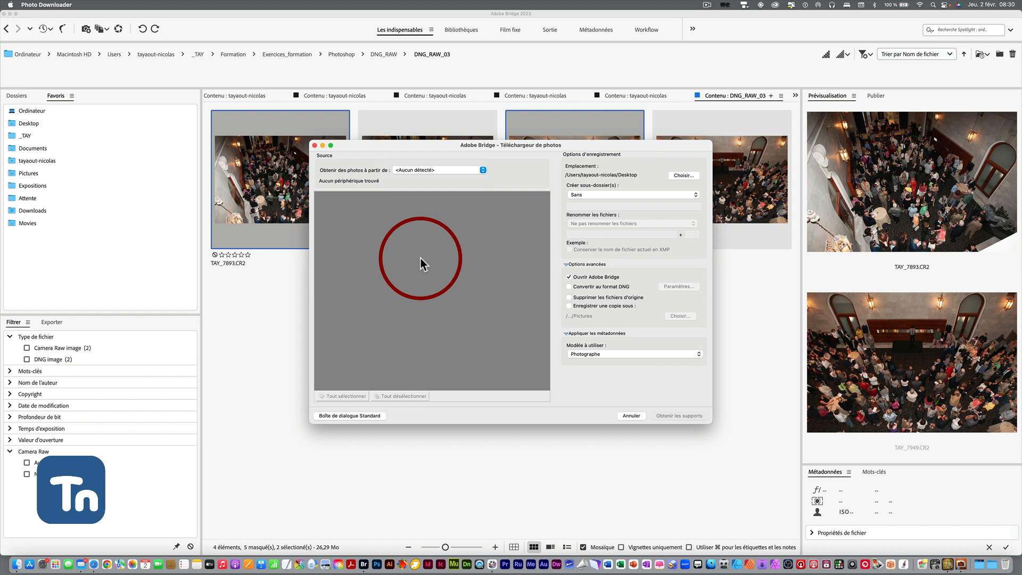
# - Try DNG conversion on import with full-size JPEG preview, lossless compression off and the original raw file embedded, and cancel the downloader
pyautogui.click(587, 287)
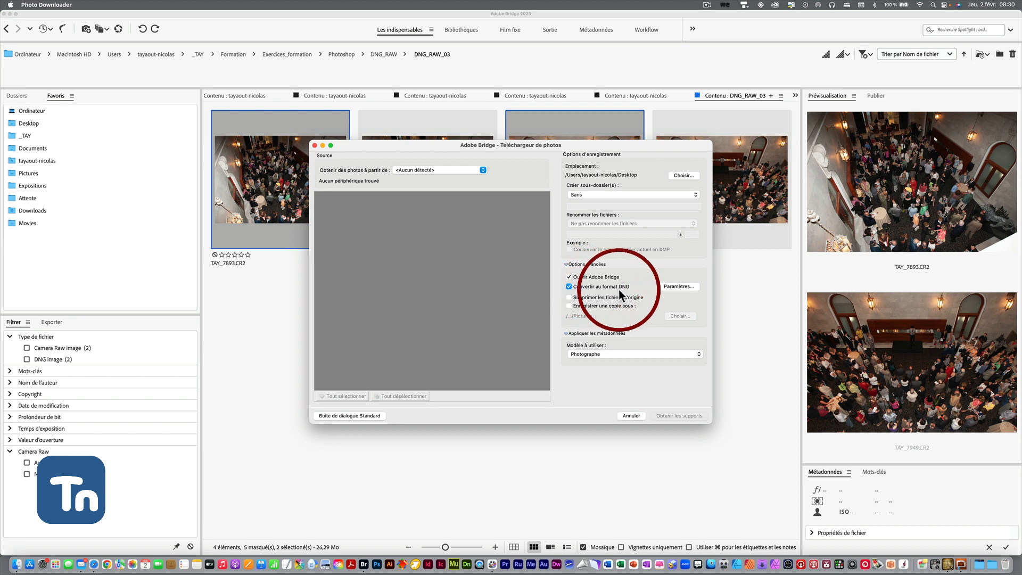
pyautogui.click(689, 286)
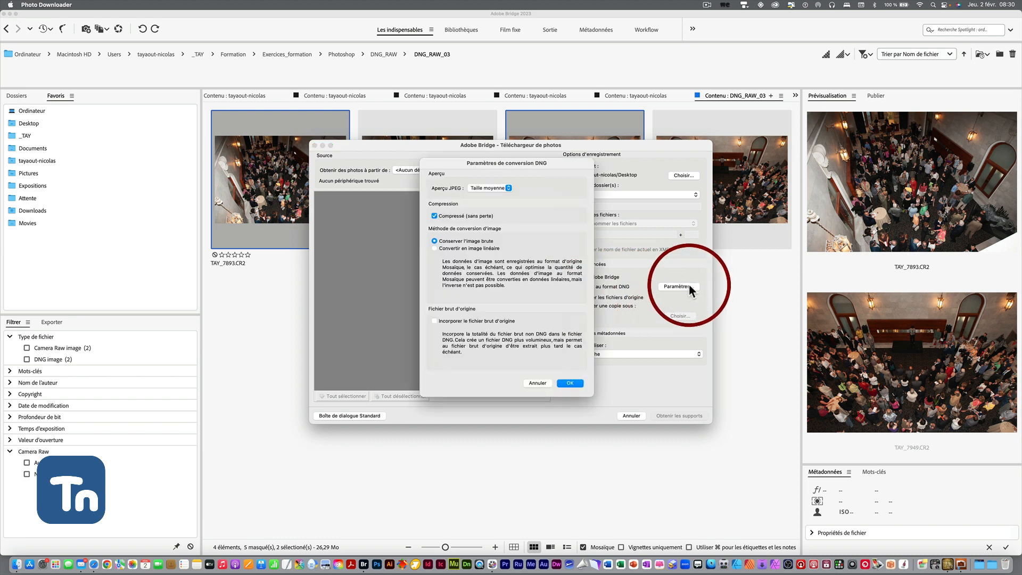
pyautogui.click(476, 190)
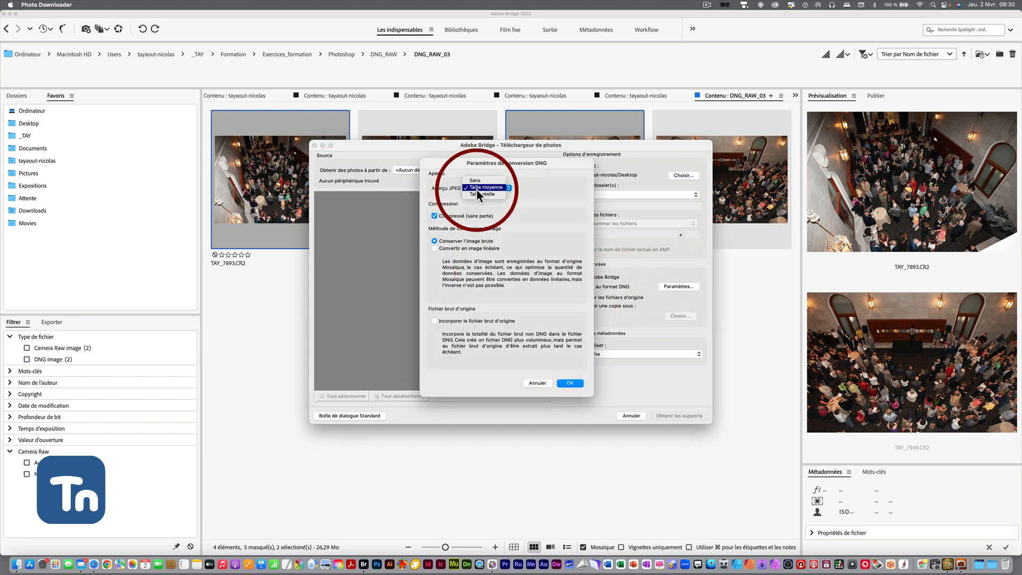
pyautogui.click(483, 195)
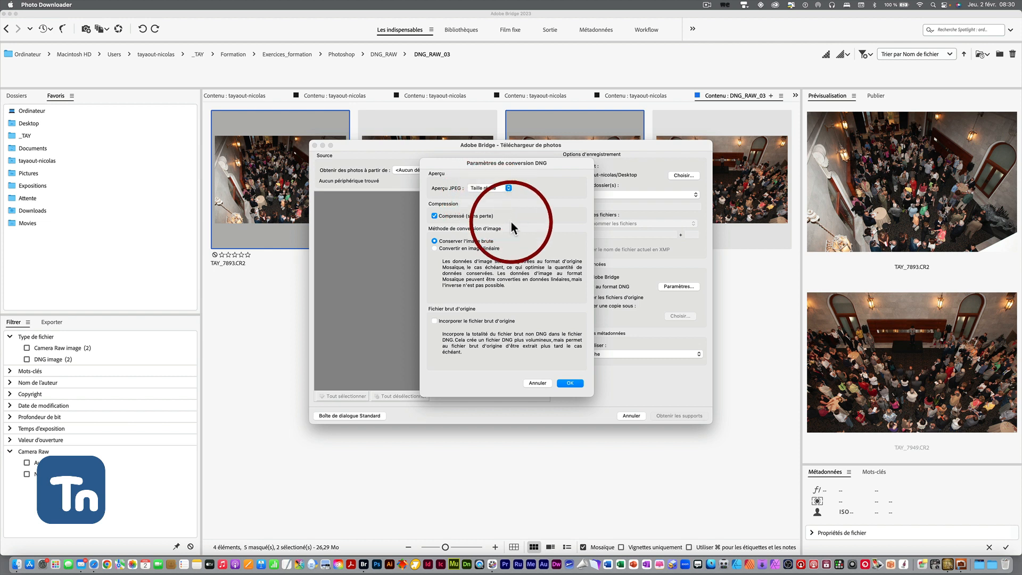
pyautogui.click(435, 217)
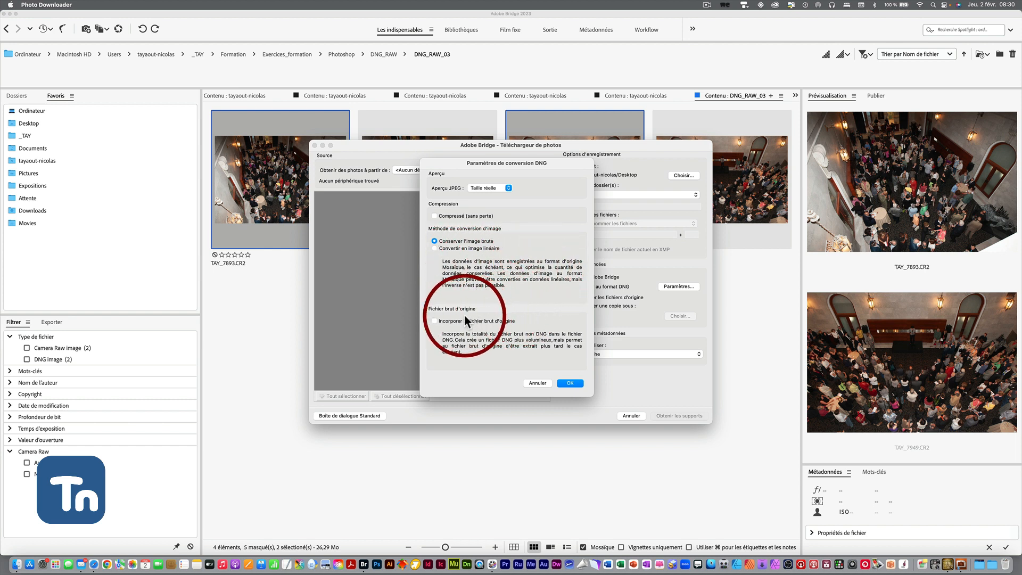
pyautogui.click(435, 321)
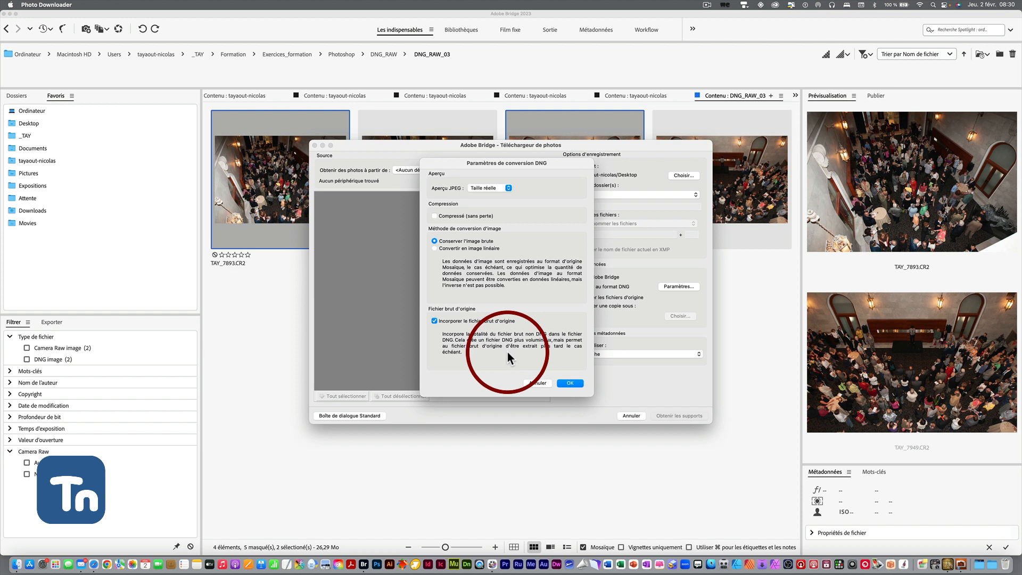
pyautogui.click(570, 383)
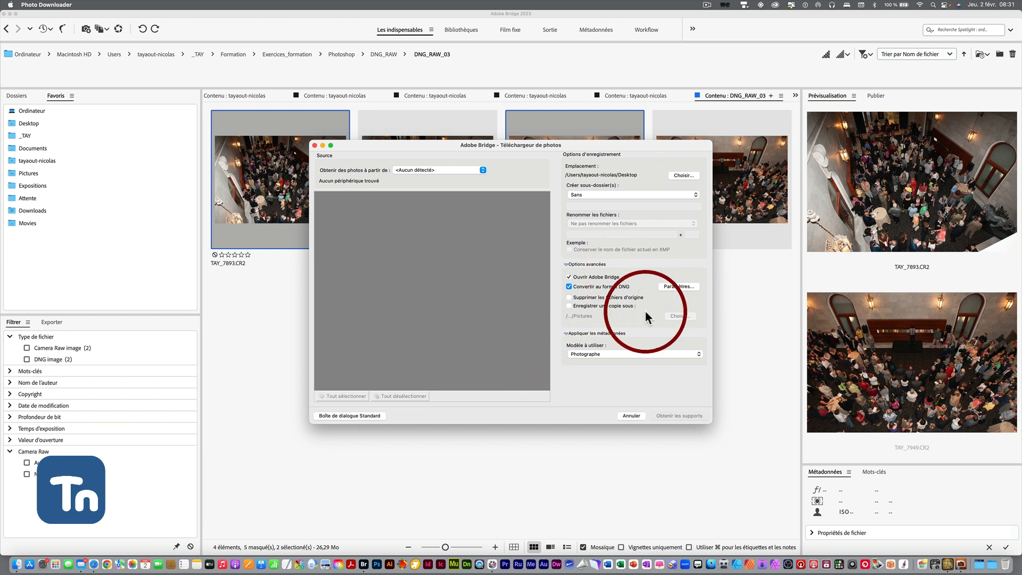
pyautogui.click(632, 416)
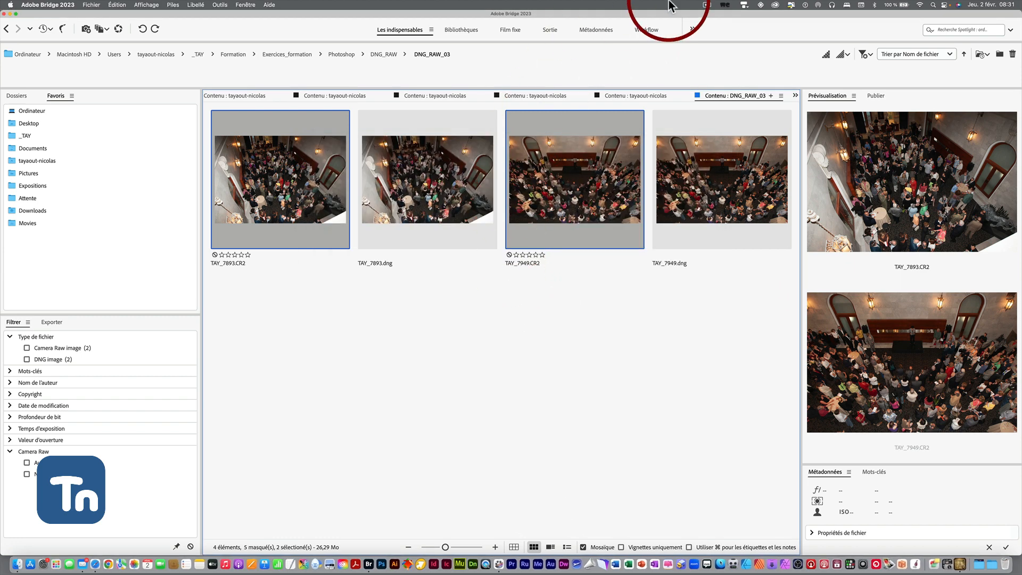
pyautogui.click(707, 6)
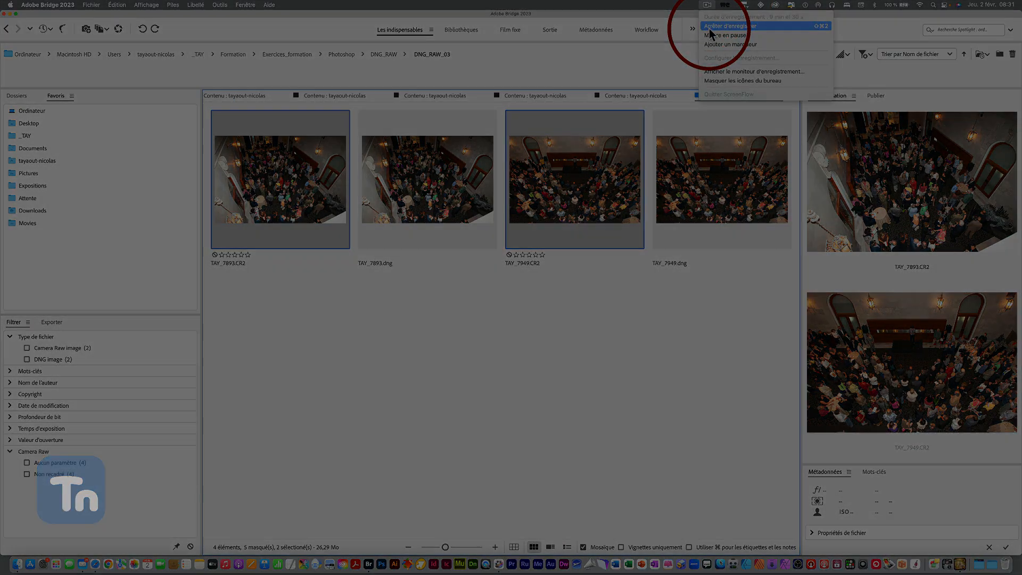